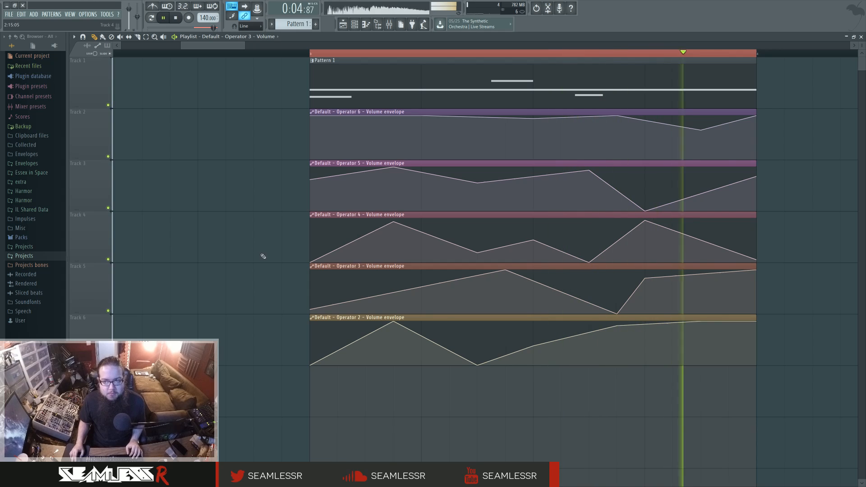
Step: Stop playback and open the Default channel's Sytrus instrument on its operator 1 settings
{"action": "key", "text": "space"}
{"action": "key", "text": "F6"}
{"action": "left_click", "coordinate": [573, 259]}
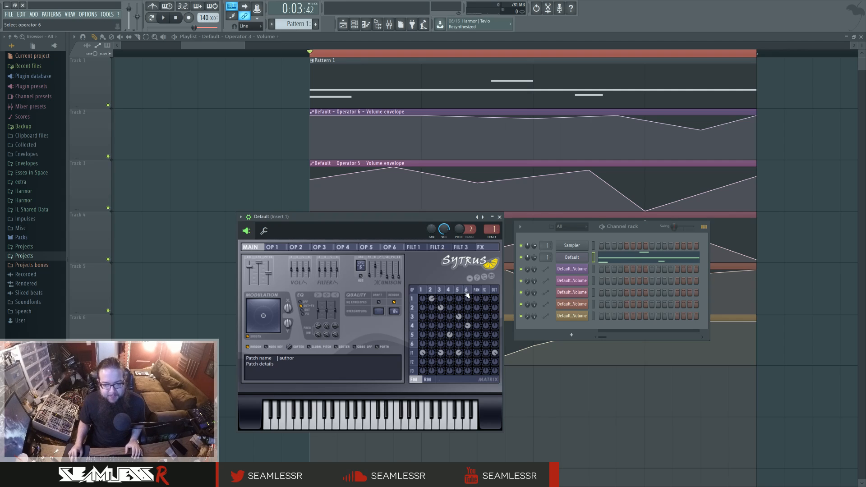
{"action": "left_click", "coordinate": [449, 290]}
{"action": "left_click_drag", "start_coordinate": [448, 291], "coordinate": [422, 291]}
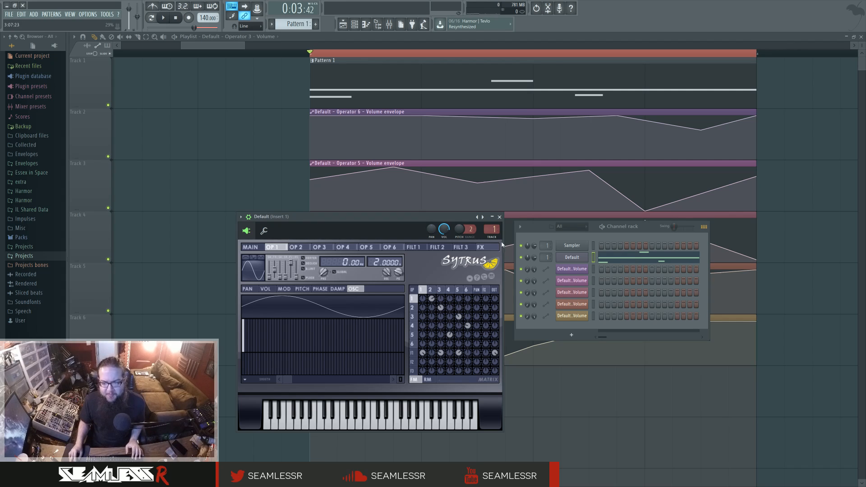
Step: Inspect the Maximus and Fruity parametric EQ 2 effects on mixer insert 1, closing each one after viewing
{"action": "key", "text": "F9"}
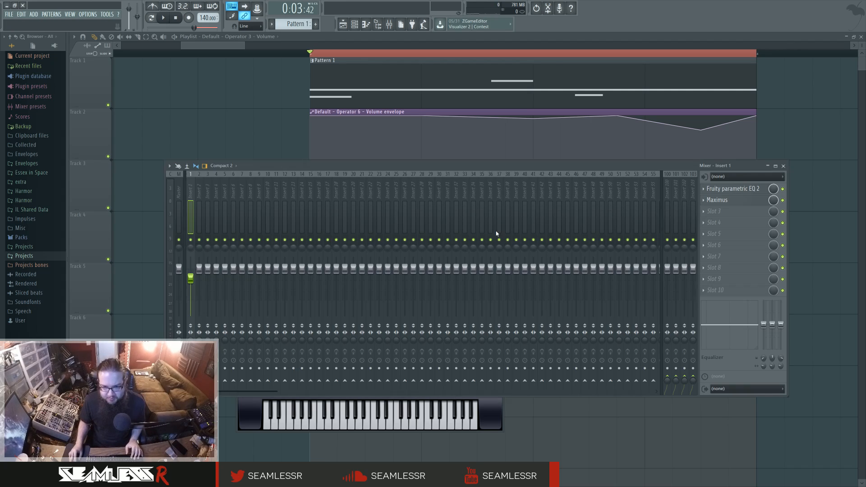
{"action": "left_click", "coordinate": [752, 203]}
{"action": "left_click", "coordinate": [752, 203]}
{"action": "left_click", "coordinate": [753, 191]}
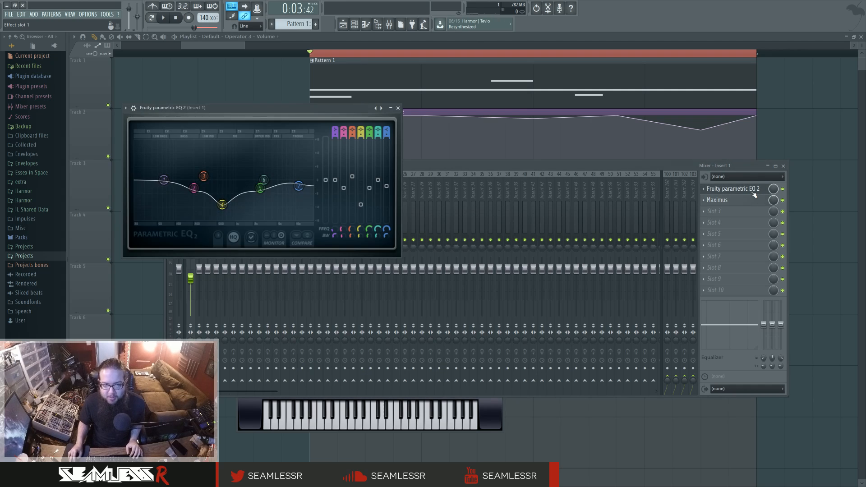
{"action": "left_click", "coordinate": [753, 191]}
Step: Bypass Fruity parametric EQ 2 and Maximus on insert 1 and play the loop without effects
{"action": "left_click", "coordinate": [783, 190]}
{"action": "left_click", "coordinate": [782, 200]}
{"action": "key", "text": "space"}
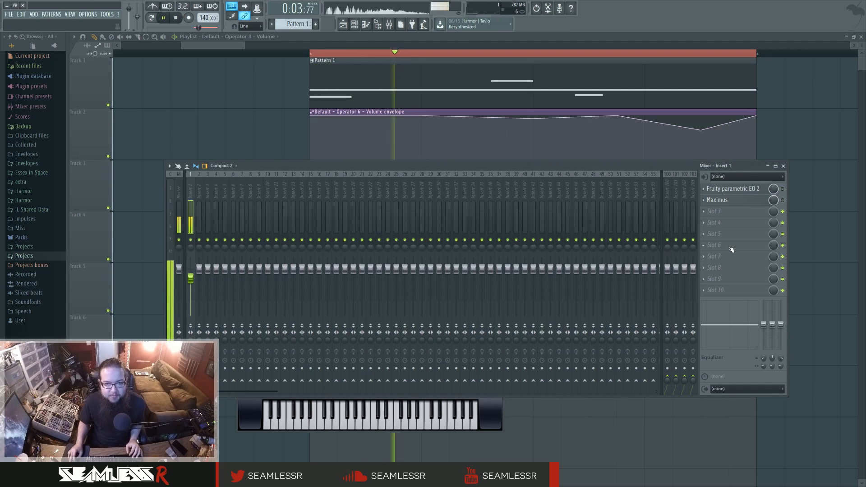
{"action": "key", "text": "space"}
{"action": "left_click", "coordinate": [486, 422]}
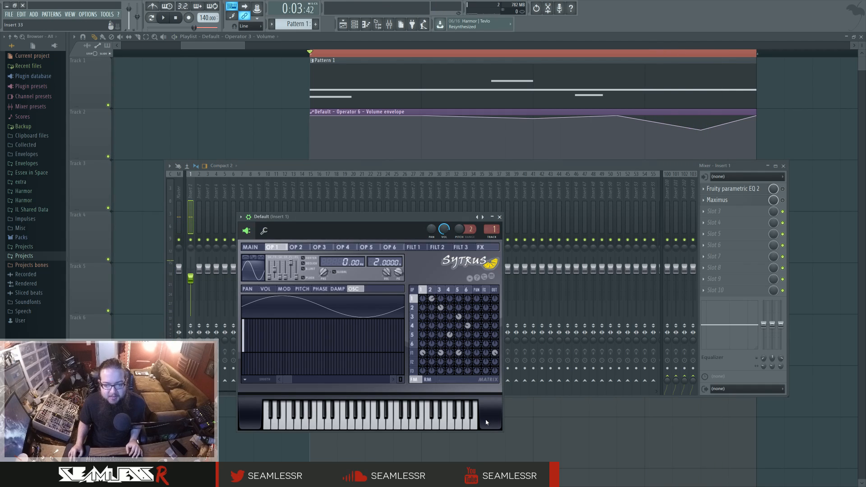
{"action": "key", "text": "space"}
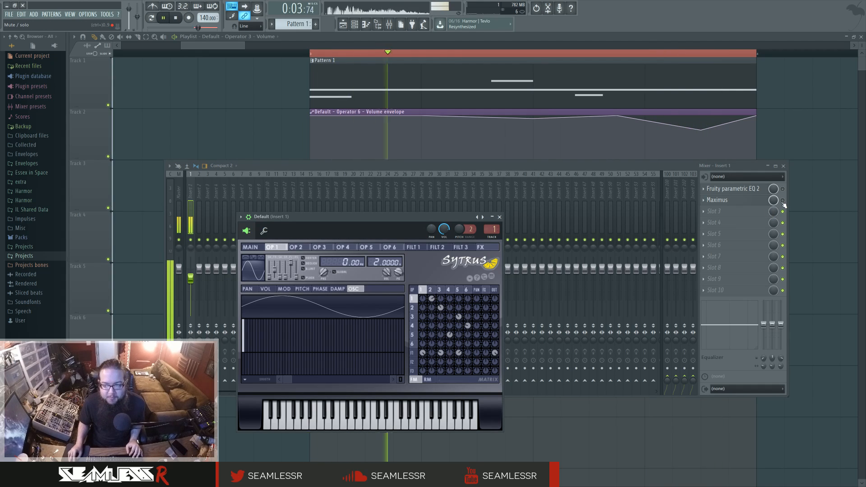
Step: Re-enable both effects on insert 1 and play the processed loop for comparison
{"action": "key", "text": "space"}
{"action": "left_click", "coordinate": [782, 190]}
{"action": "left_click", "coordinate": [783, 201]}
{"action": "key", "text": "space"}
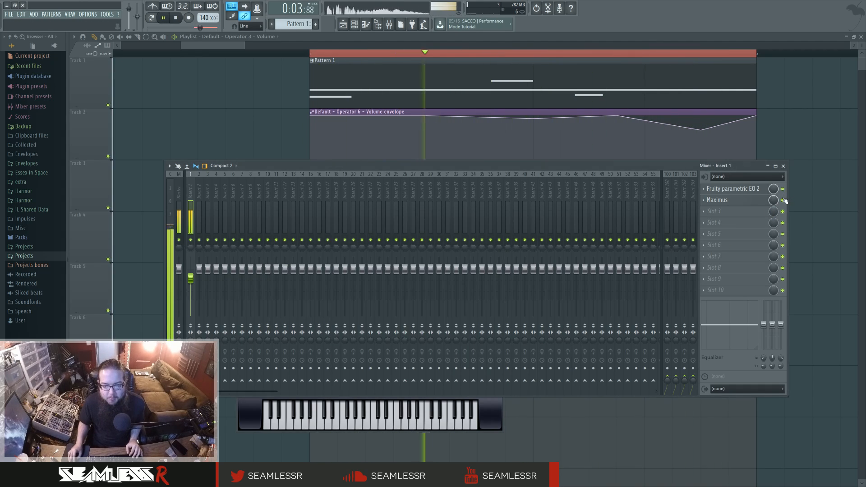
Step: Disable Maximus and Fruity parametric EQ 2 again, bring Sytrus forward and listen to the dry loop
{"action": "key", "text": "space"}
{"action": "left_click", "coordinate": [782, 201]}
{"action": "left_click", "coordinate": [782, 189]}
{"action": "left_click", "coordinate": [493, 413]}
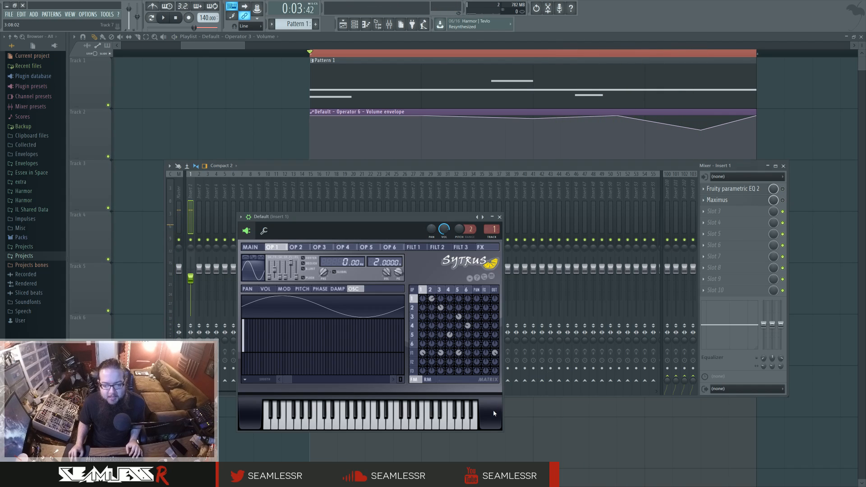
{"action": "key", "text": "space"}
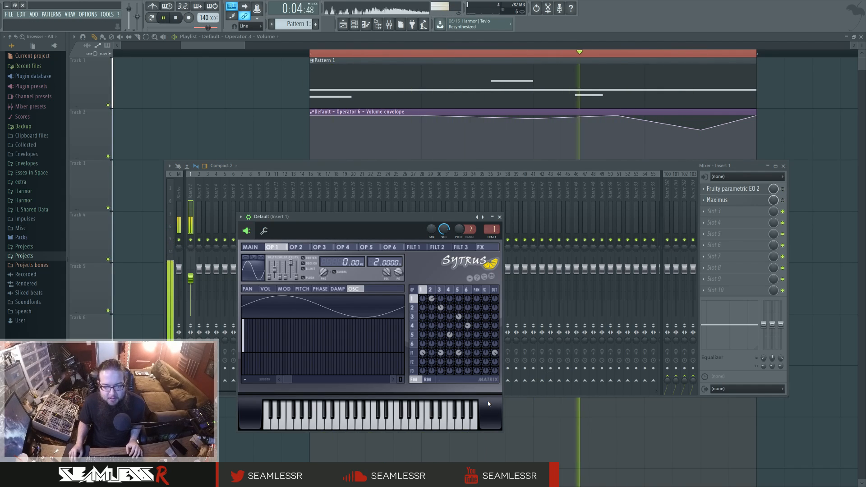
{"action": "key", "text": "space"}
Step: Move the Sytrus window higher and examine filter 1 and the oscillator settings of operators 2 to 6
{"action": "left_click_drag", "start_coordinate": [412, 218], "coordinate": [445, 168]}
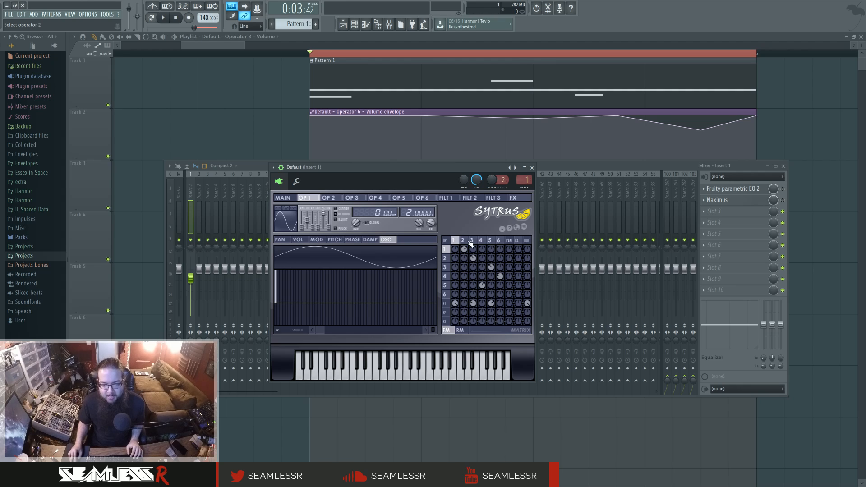
{"action": "left_click", "coordinate": [446, 304]}
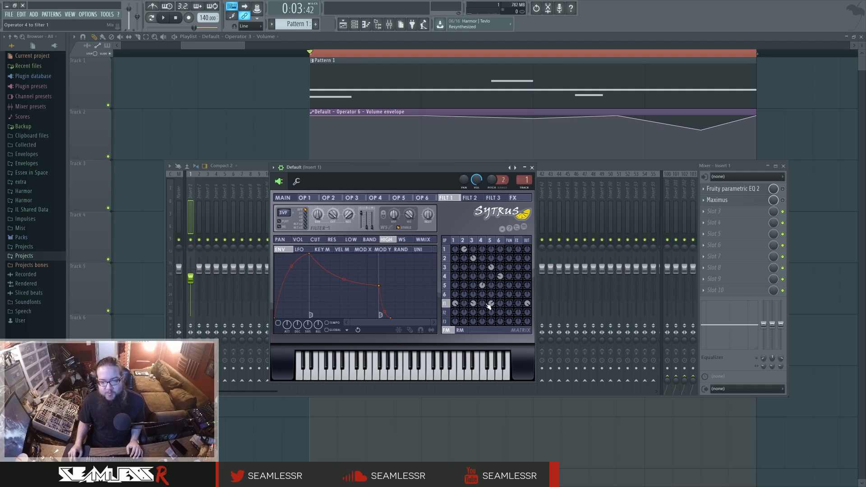
{"action": "left_click", "coordinate": [465, 241]}
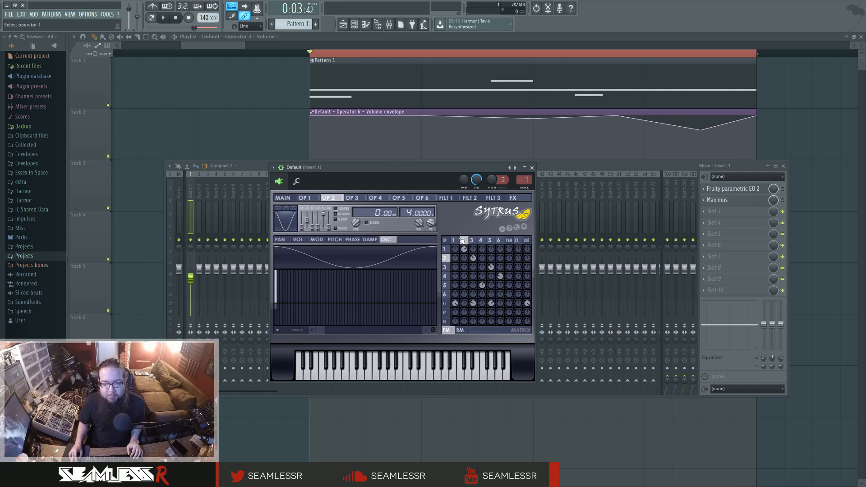
{"action": "left_click", "coordinate": [473, 240]}
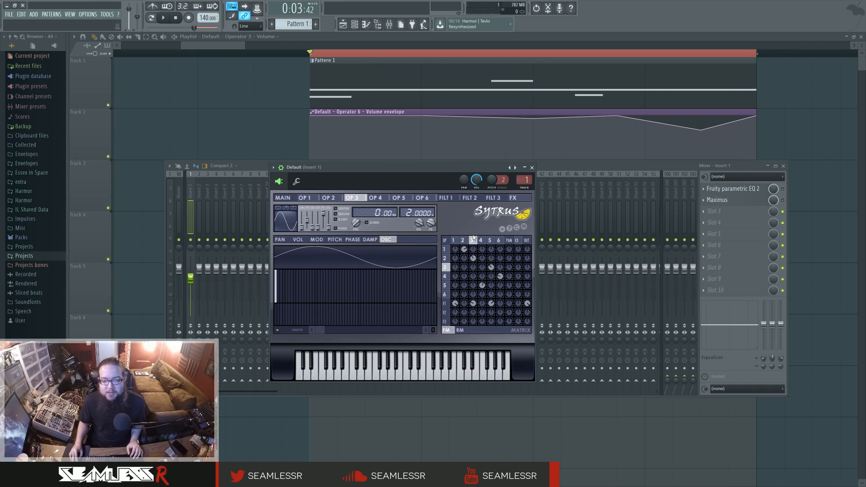
{"action": "left_click", "coordinate": [481, 240]}
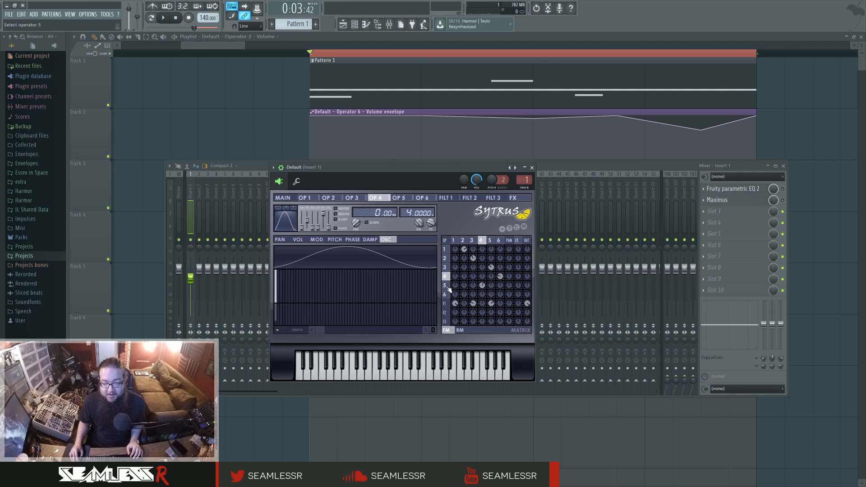
{"action": "left_click", "coordinate": [490, 241]}
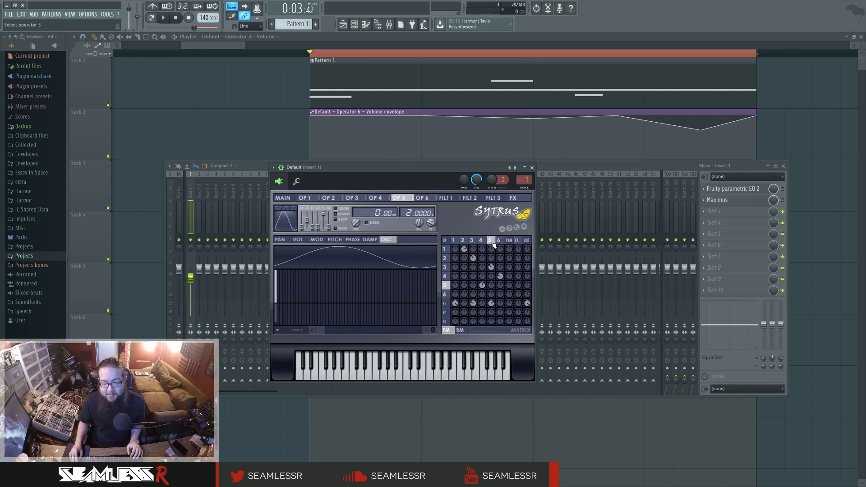
{"action": "left_click", "coordinate": [499, 241]}
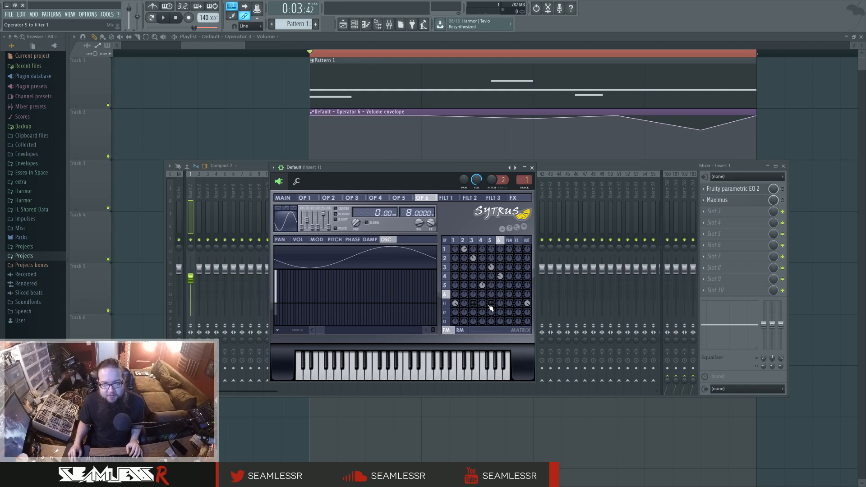
Step: Audition operators 1, 3 and 5 individually through filter 1 by changing their send levels, and restore all three sends
{"action": "key", "text": "space"}
{"action": "key", "text": "space"}
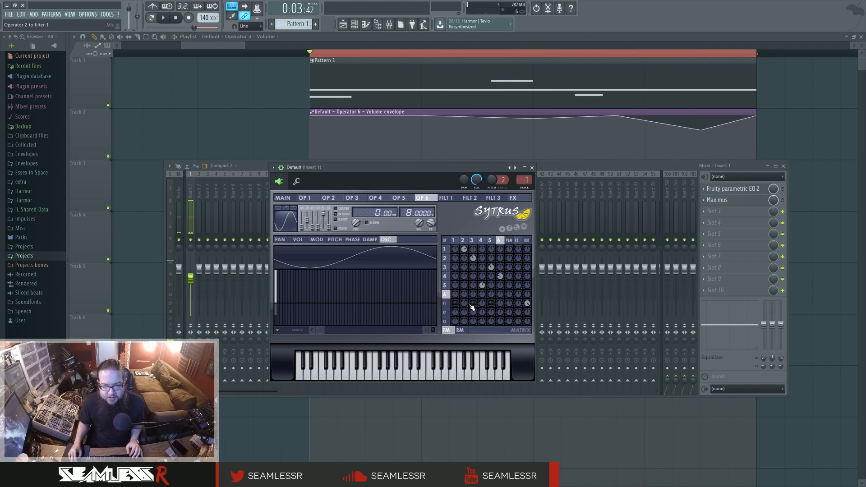
{"action": "scroll", "coordinate": [471, 308], "scroll_direction": "up", "scroll_amount": 2}
{"action": "key", "text": "space"}
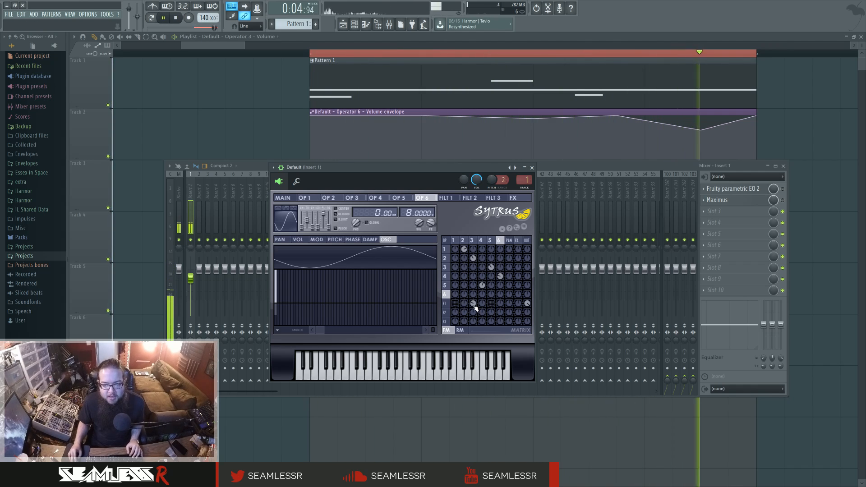
{"action": "scroll", "coordinate": [473, 307], "scroll_direction": "down", "scroll_amount": 2}
{"action": "scroll", "coordinate": [491, 306], "scroll_direction": "up", "scroll_amount": 2}
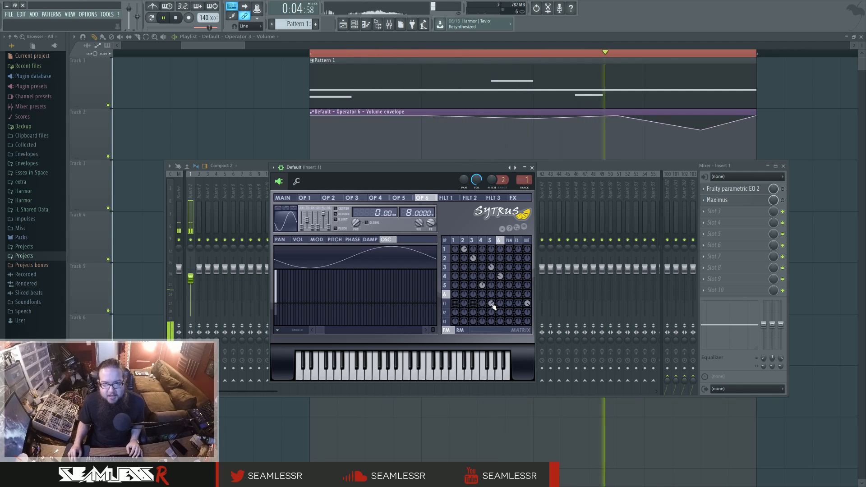
{"action": "key", "text": "space"}
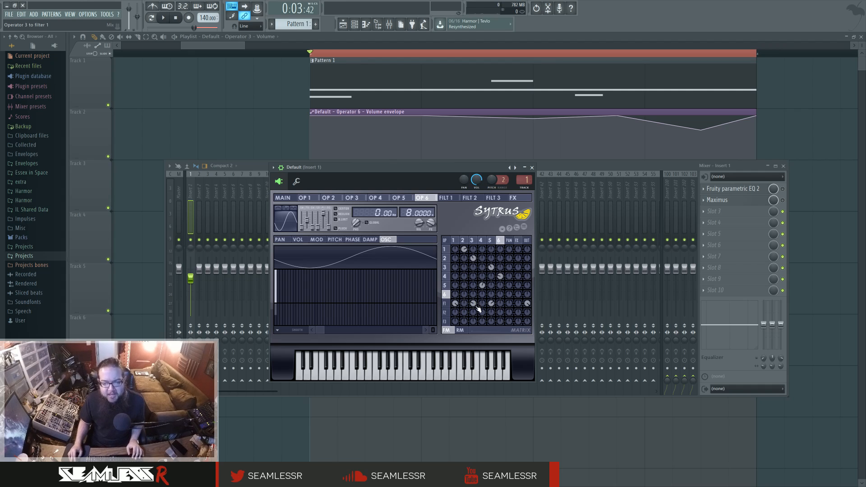
Step: Play the complete patch while viewing the Sytrus main page and the filter 1 settings
{"action": "left_click", "coordinate": [289, 198]}
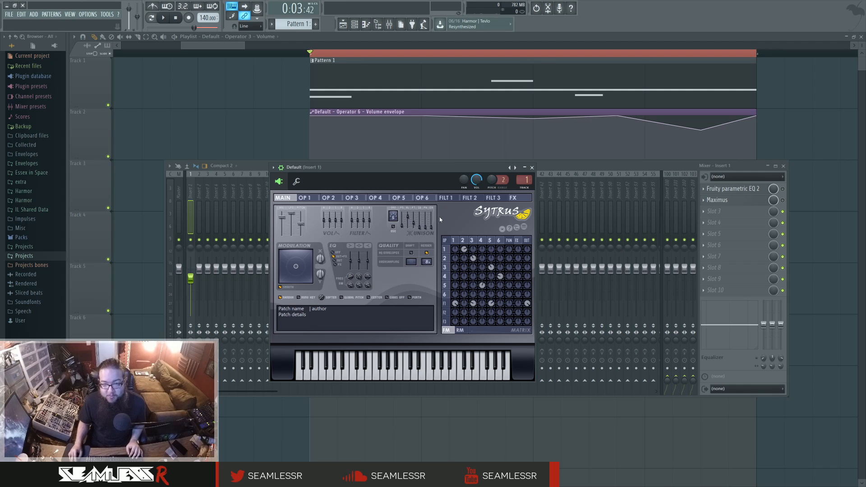
{"action": "key", "text": "space"}
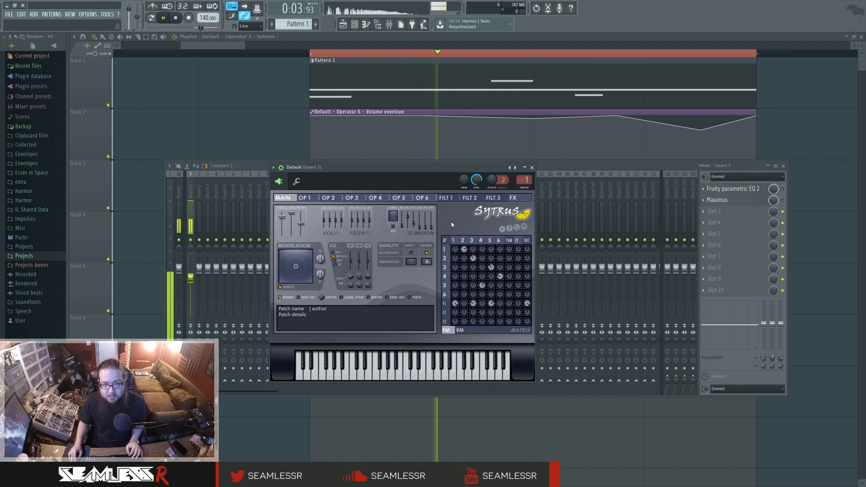
{"action": "key", "text": "space"}
{"action": "left_click", "coordinate": [449, 305]}
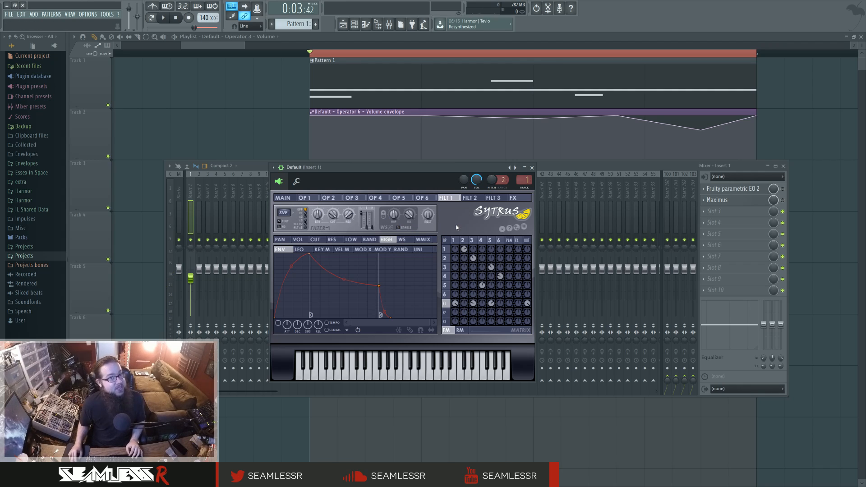
{"action": "key", "text": "space"}
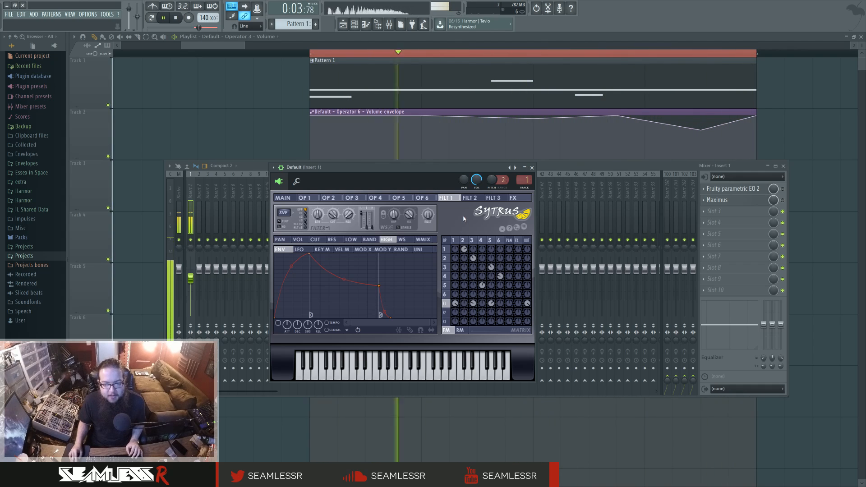
{"action": "key", "text": "space"}
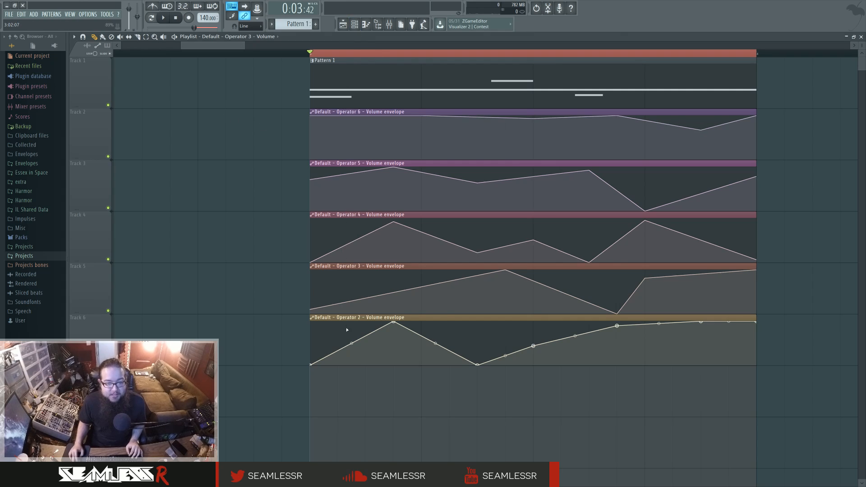
Step: Reopen Sytrus from the Default channel and step through the oscillator settings of operators 1 to 6
{"action": "left_click", "coordinate": [355, 24]}
{"action": "left_click", "coordinate": [572, 258]}
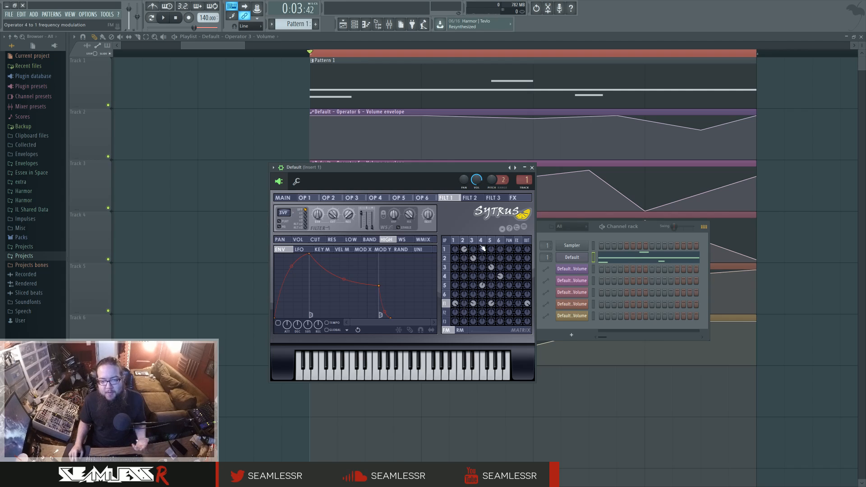
{"action": "left_click", "coordinate": [454, 240]}
{"action": "left_click", "coordinate": [462, 241]}
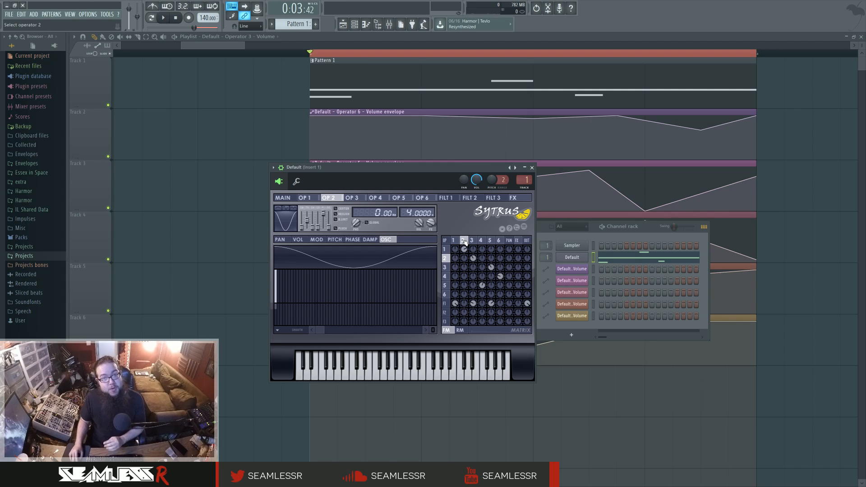
{"action": "left_click", "coordinate": [471, 241]}
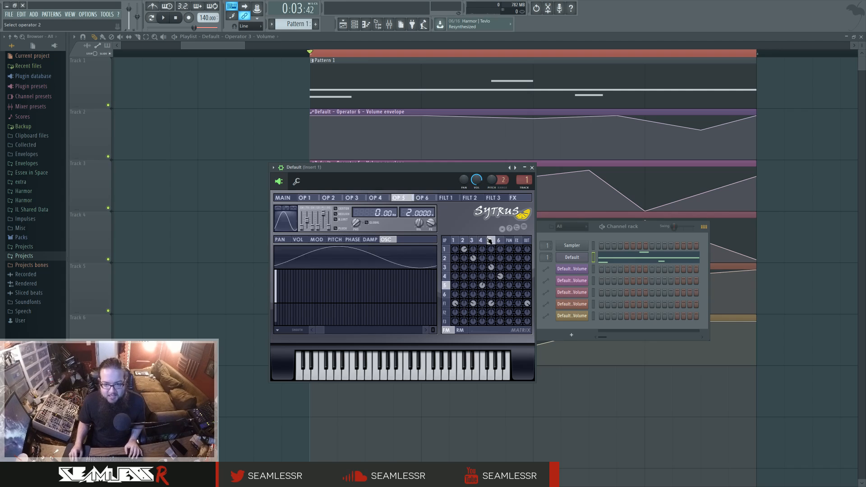
{"action": "left_click", "coordinate": [481, 240]}
{"action": "left_click", "coordinate": [490, 240]}
{"action": "left_click", "coordinate": [499, 241]}
Step: Compare operators 2, 4 and 1 and try the volume control on operator 1
{"action": "left_click", "coordinate": [462, 240]}
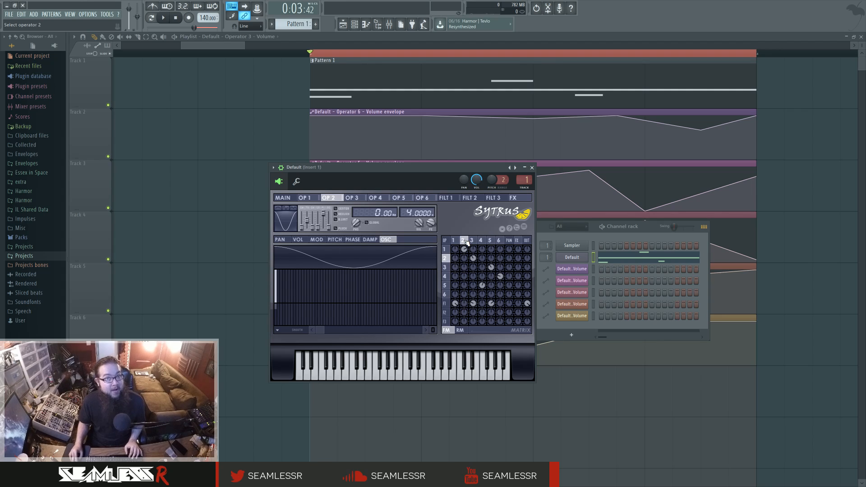
{"action": "left_click", "coordinate": [481, 240]}
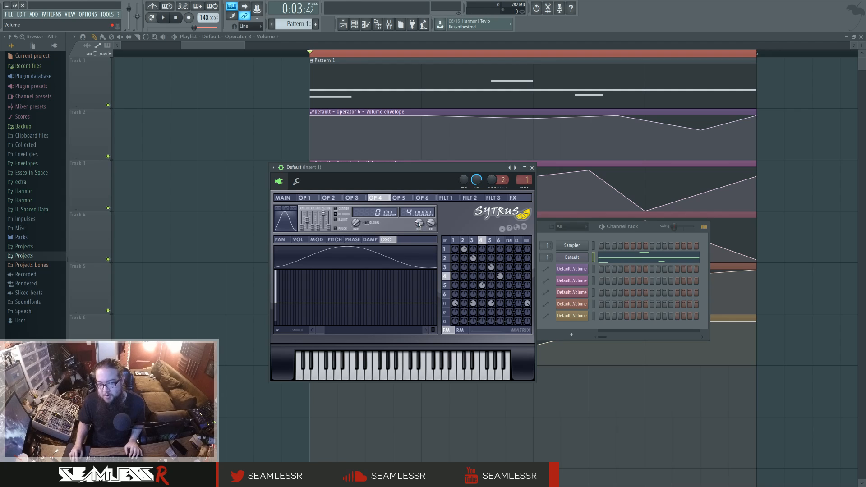
{"action": "left_click", "coordinate": [453, 241]}
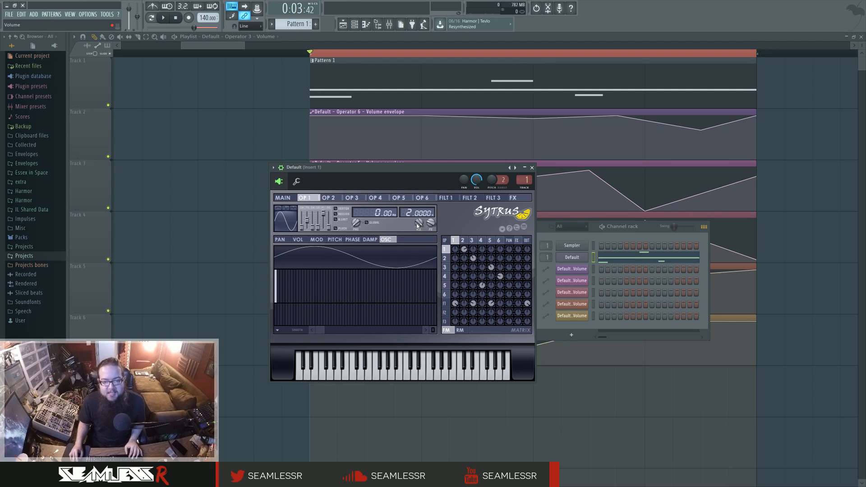
{"action": "mouse_move", "coordinate": [419, 225]}
{"action": "left_mouse_down"}
{"action": "mouse_move", "coordinate": [418, 243]}
{"action": "mouse_move", "coordinate": [418, 207]}
{"action": "left_mouse_up"}
Step: Select the Operator 6 volume envelope clip in the playlist and reopen Sytrus from the Default channel
{"action": "left_click", "coordinate": [235, 126]}
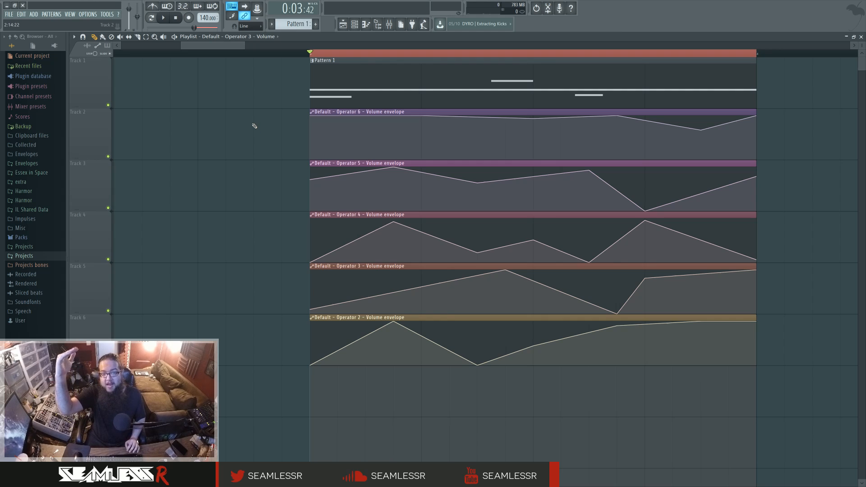
{"action": "double_click", "coordinate": [330, 119]}
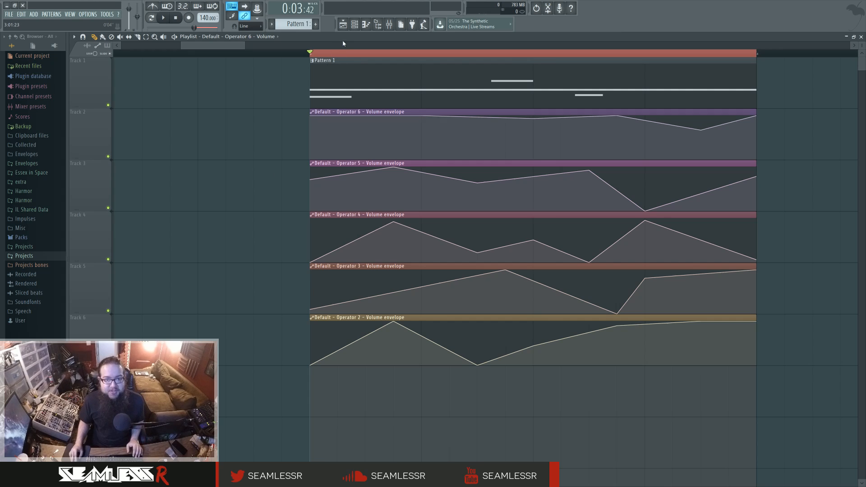
{"action": "left_click", "coordinate": [355, 25]}
{"action": "left_click", "coordinate": [578, 259]}
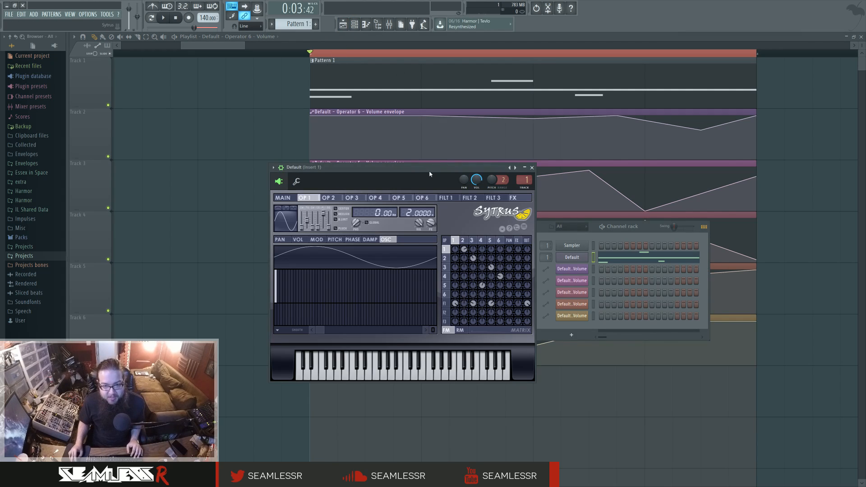
Step: Clear the open windows and highlight the Operator 6 to Operator 2 volume envelope clips in the playlist
{"action": "left_click_drag", "start_coordinate": [429, 174], "coordinate": [389, 135]}
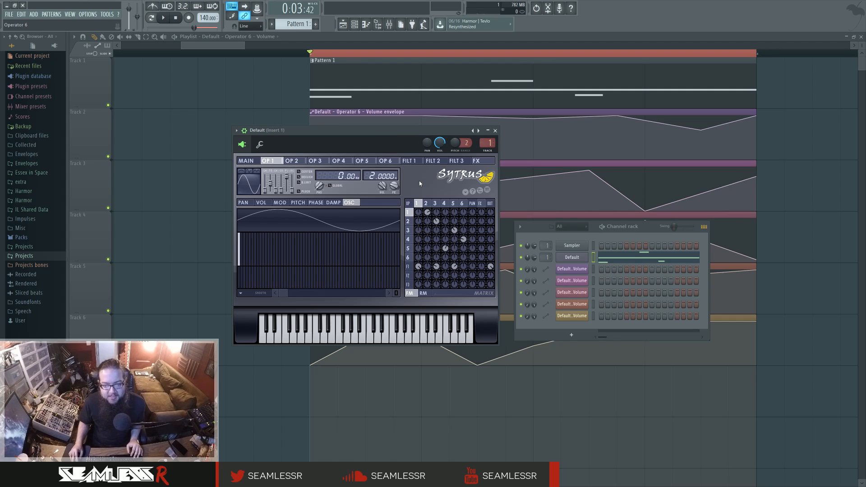
{"action": "key", "text": "F12"}
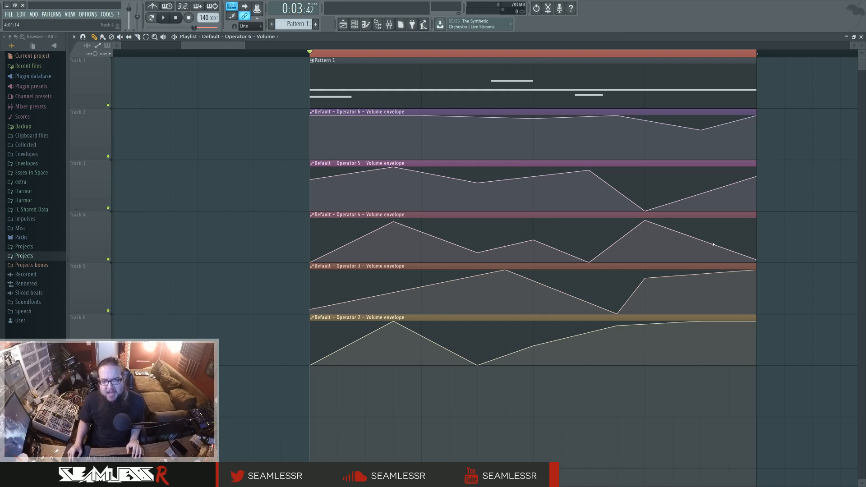
{"action": "left_click_drag", "start_coordinate": [510, 134], "coordinate": [561, 276]}
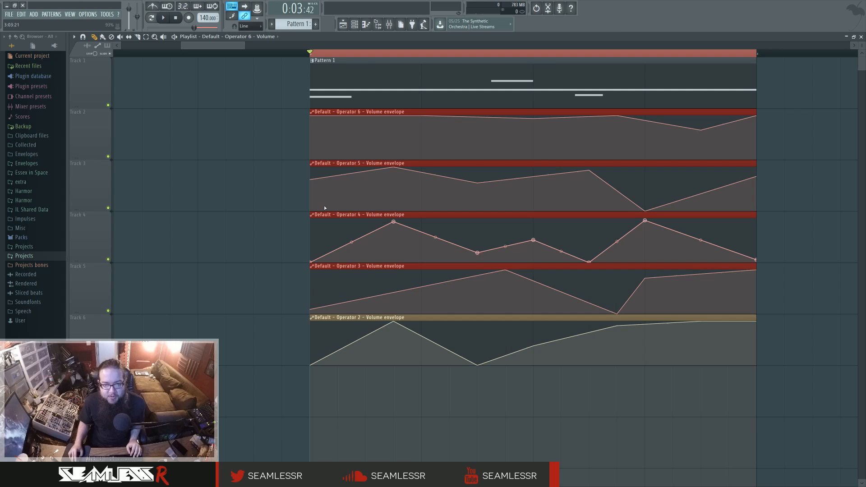
{"action": "left_click", "coordinate": [299, 207], "text": "ctrl"}
{"action": "left_click", "coordinate": [360, 141], "text": "ctrl"}
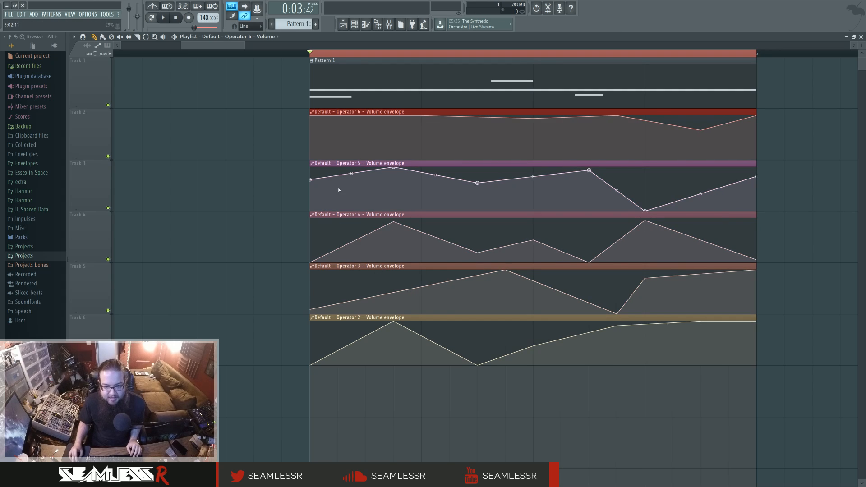
{"action": "left_click", "coordinate": [301, 235], "text": "ctrl"}
{"action": "left_click", "coordinate": [319, 336], "text": "ctrl"}
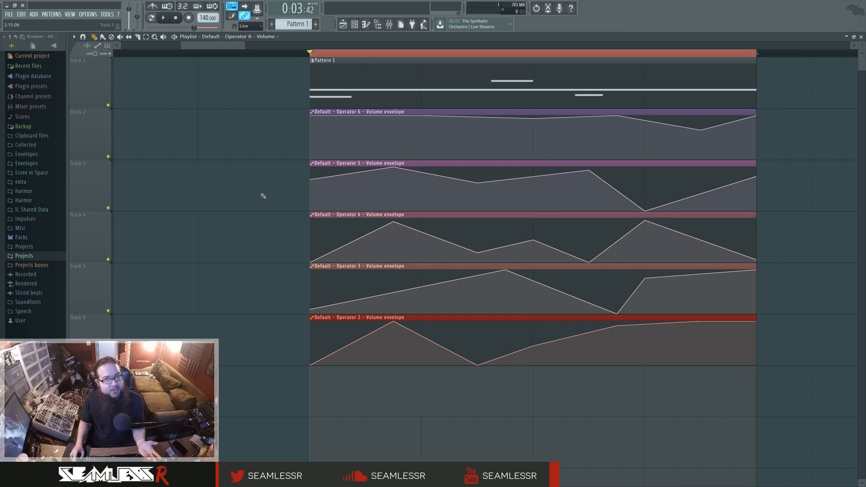
{"action": "right_click", "coordinate": [254, 185]}
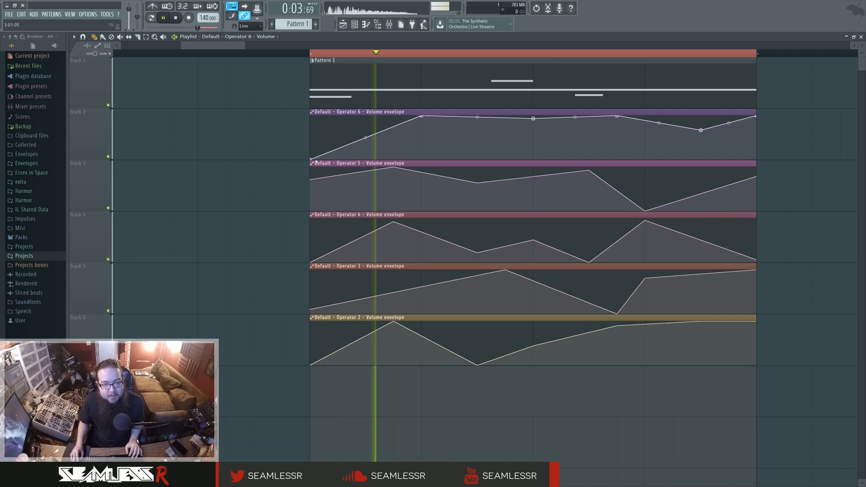
Step: Try a lower start point on the Operator 6 volume envelope during playback, returning it to the top
{"action": "left_click_drag", "start_coordinate": [311, 117], "coordinate": [307, 91]}
{"action": "key", "text": "space"}
{"action": "key", "text": "space"}
{"action": "key", "text": "space"}
{"action": "key", "text": "space"}
{"action": "key", "text": "space"}
{"action": "key", "text": "space"}
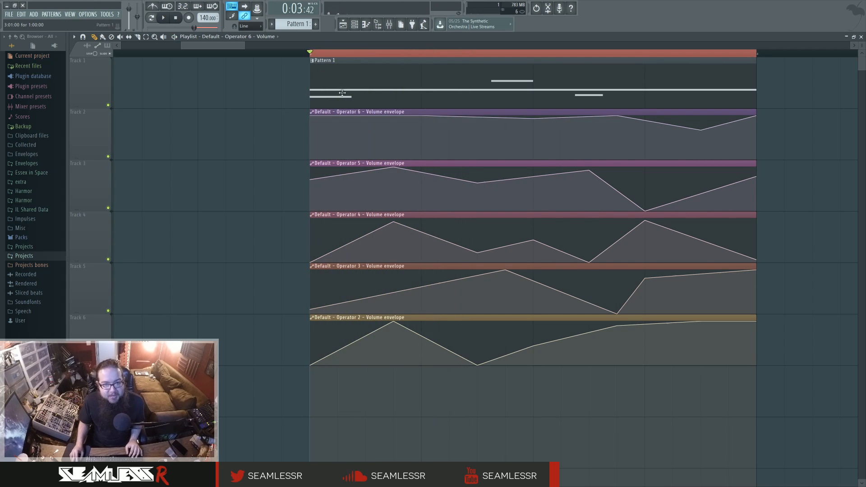
Step: Reopen Sytrus from the Default channel and play the loop with the main page's unison settings in view
{"action": "left_click", "coordinate": [354, 24]}
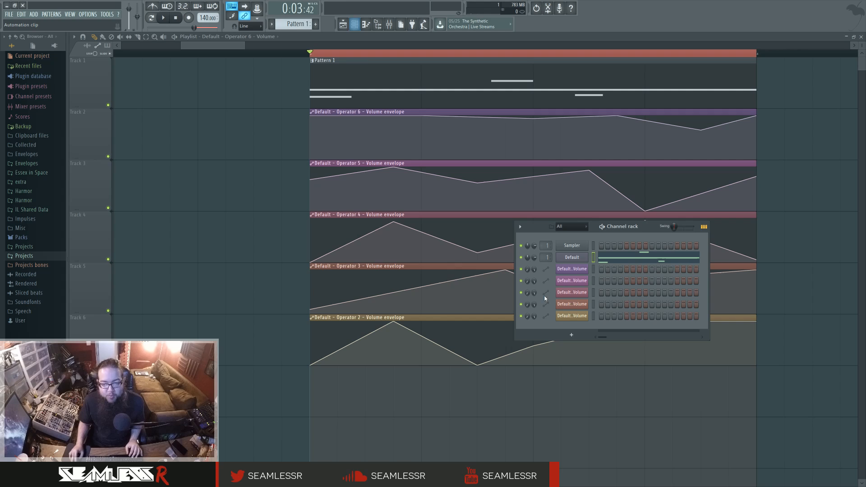
{"action": "left_click", "coordinate": [572, 257]}
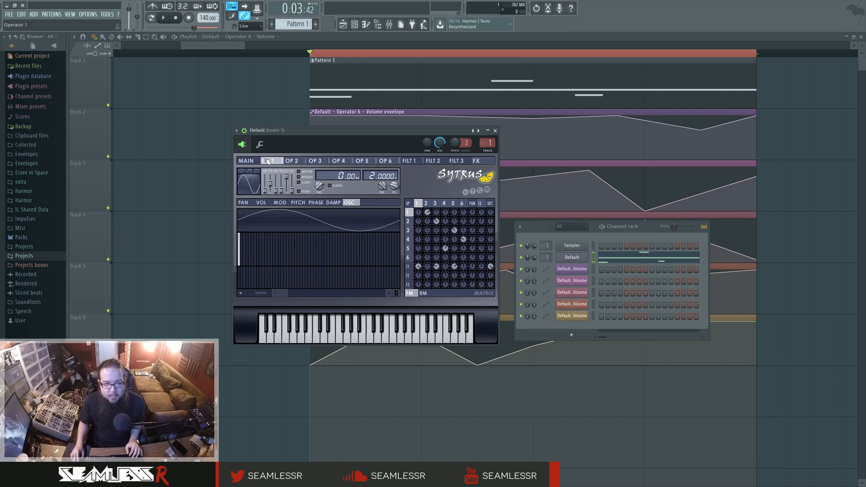
{"action": "left_click", "coordinate": [250, 162]}
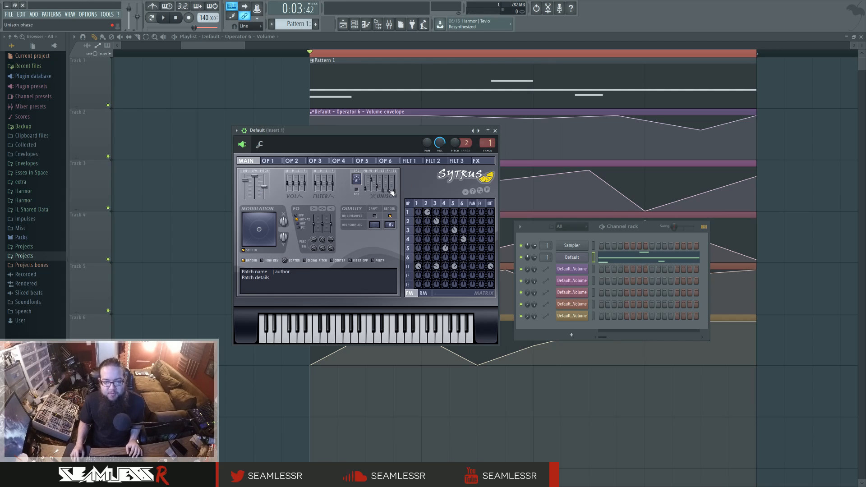
{"action": "key", "text": "space"}
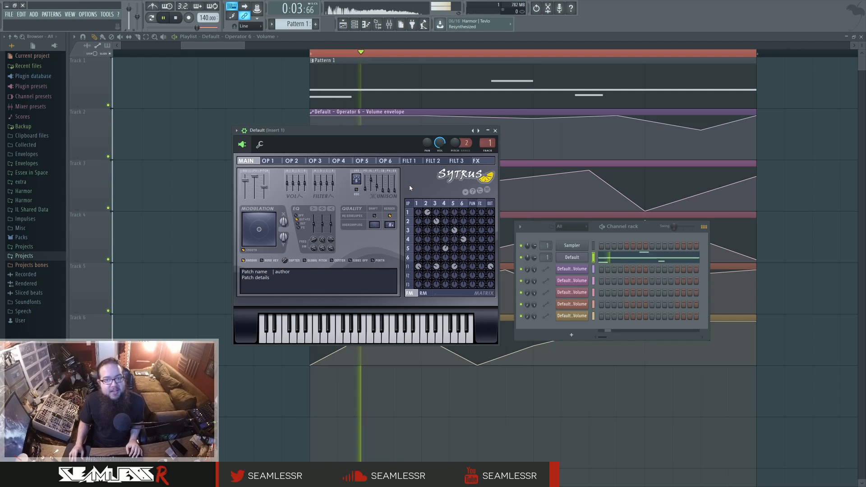
{"action": "key", "text": "space"}
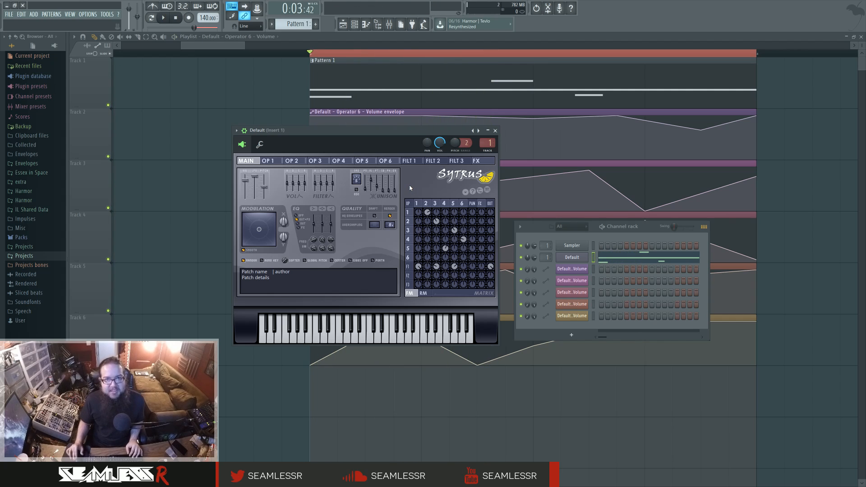
Step: Enable Fruity parametric EQ 2 and Maximus on mixer Insert 1, opening both and playing the loop through the EQ
{"action": "left_click", "coordinate": [388, 24]}
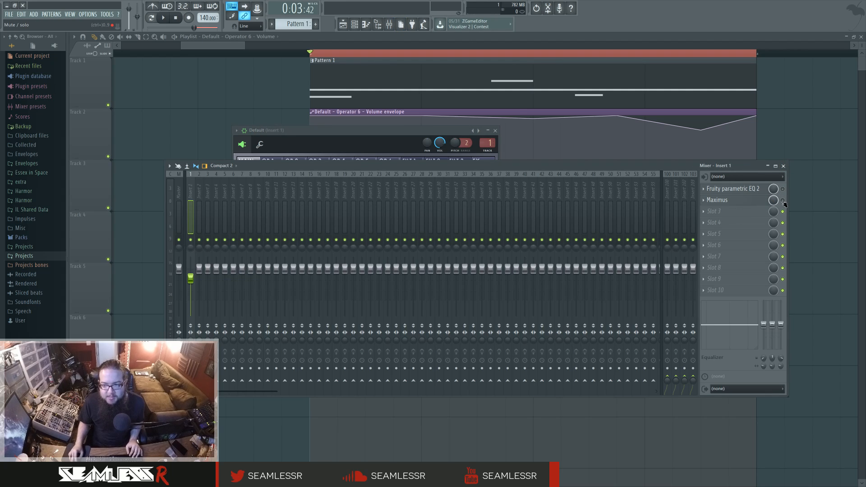
{"action": "left_click", "coordinate": [762, 189]}
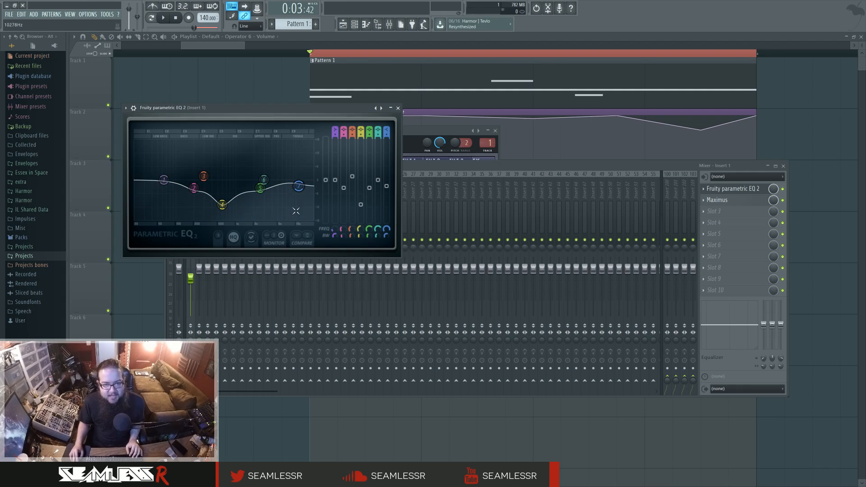
{"action": "key", "text": "space"}
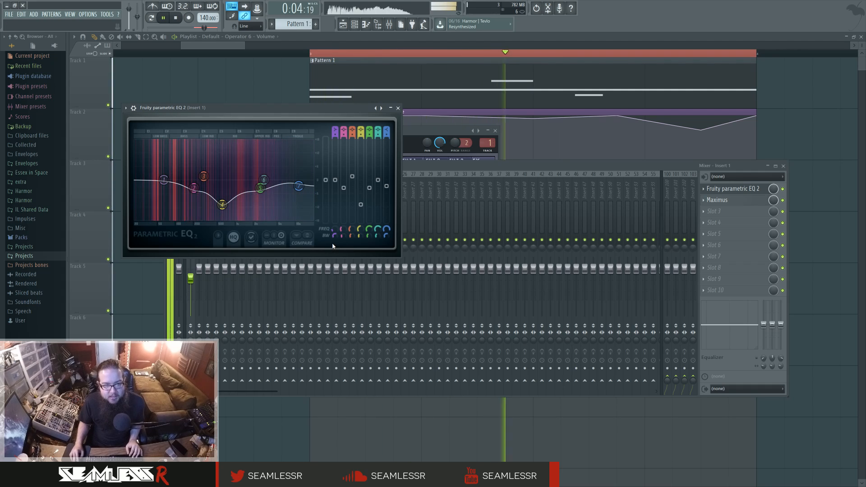
{"action": "left_click", "coordinate": [747, 189]}
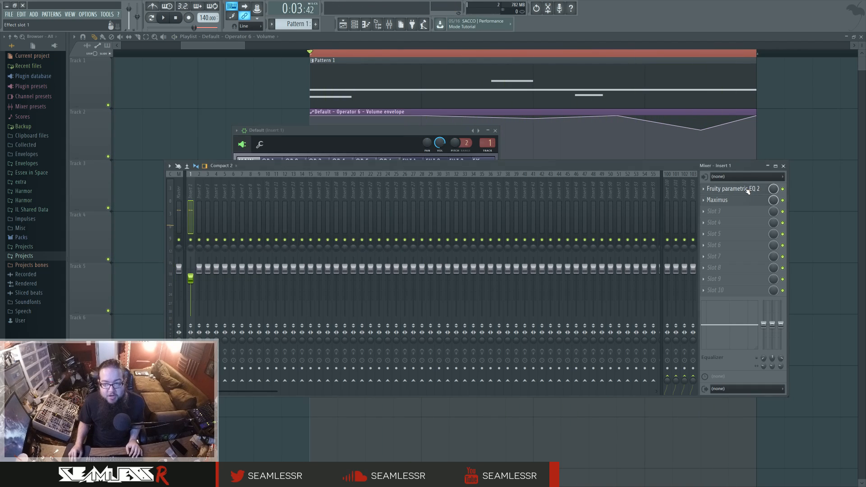
{"action": "left_click", "coordinate": [747, 189]}
{"action": "left_click", "coordinate": [745, 205]}
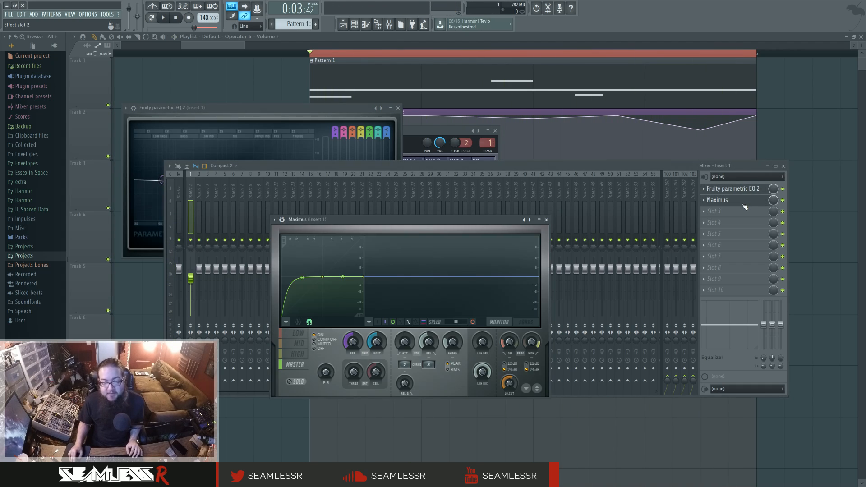
Step: Examine the filter 1 waveshaper curve in the Default channel's Sytrus while playing the loop
{"action": "left_click", "coordinate": [354, 24]}
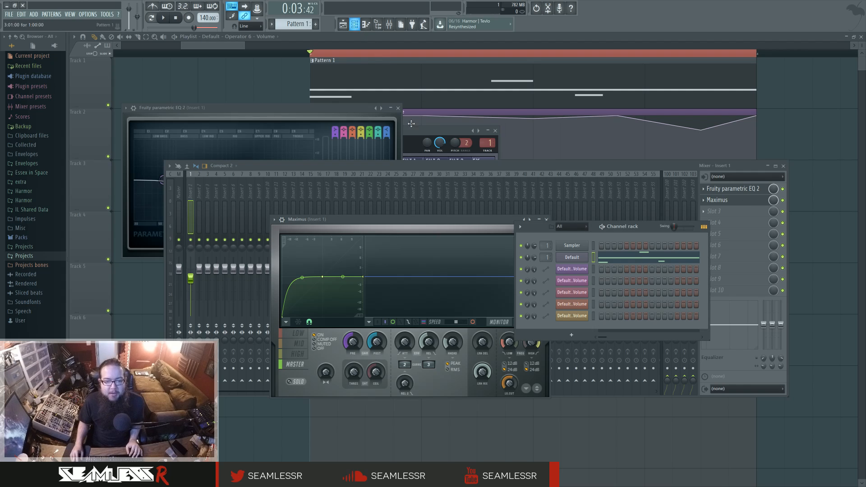
{"action": "left_click", "coordinate": [571, 269]}
{"action": "left_click", "coordinate": [571, 258]}
{"action": "left_click", "coordinate": [411, 268]}
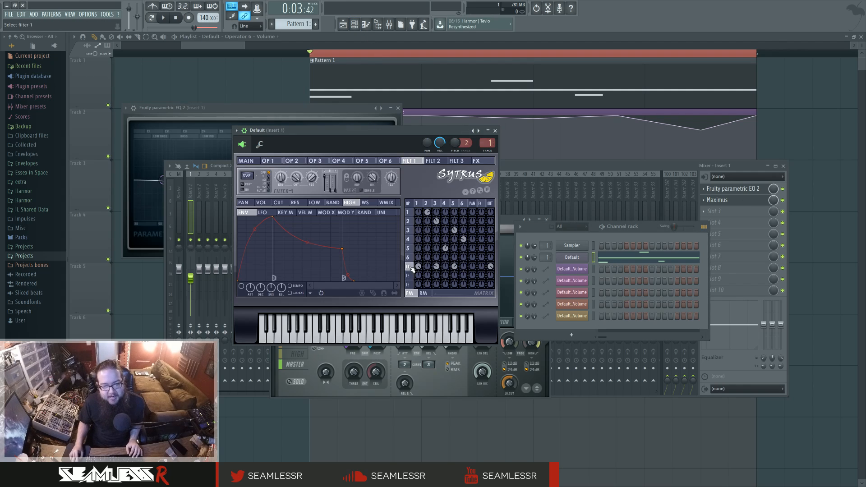
{"action": "left_click", "coordinate": [365, 202]}
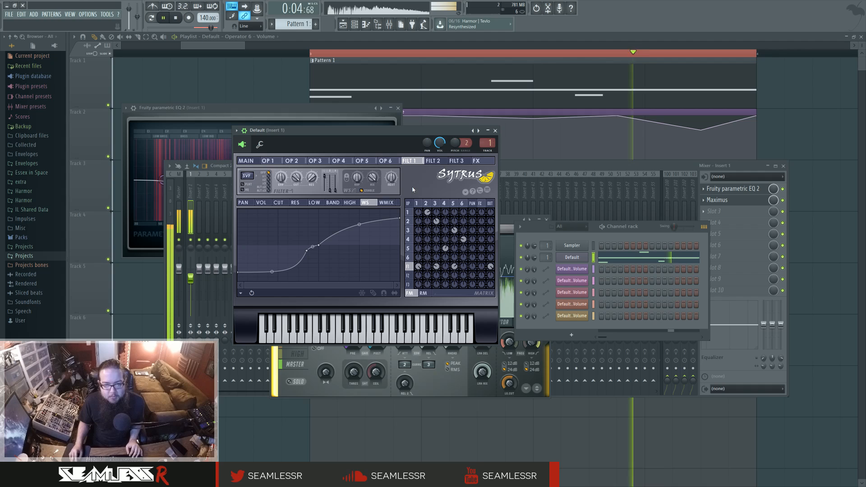
{"action": "key", "text": "space"}
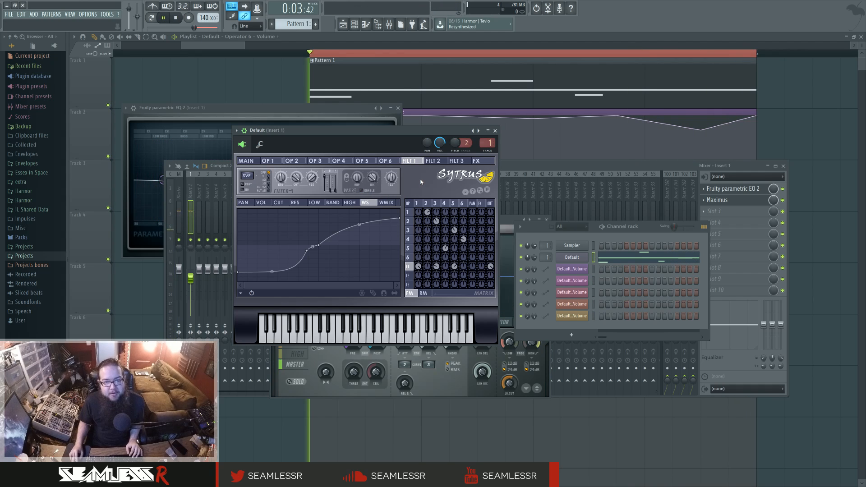
{"action": "left_click", "coordinate": [371, 191]}
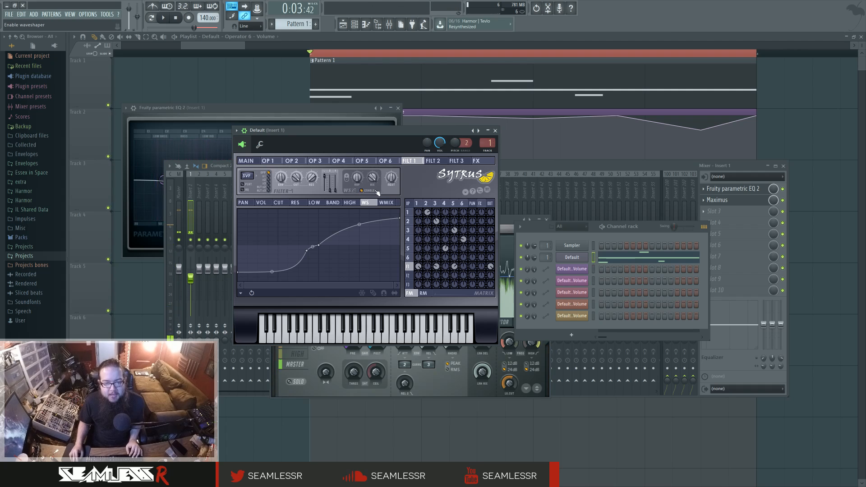
Step: Open Maximus on Insert 1 and step through its high, mid and master compression curves
{"action": "left_click", "coordinate": [741, 203]}
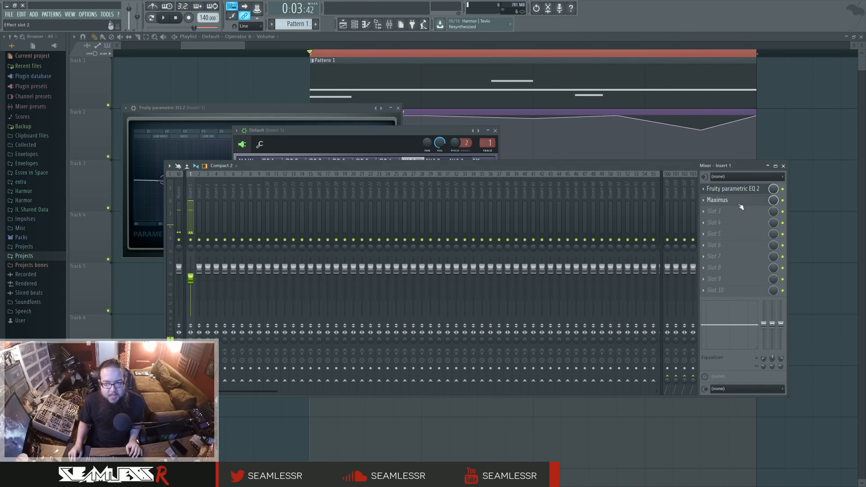
{"action": "key", "text": "space"}
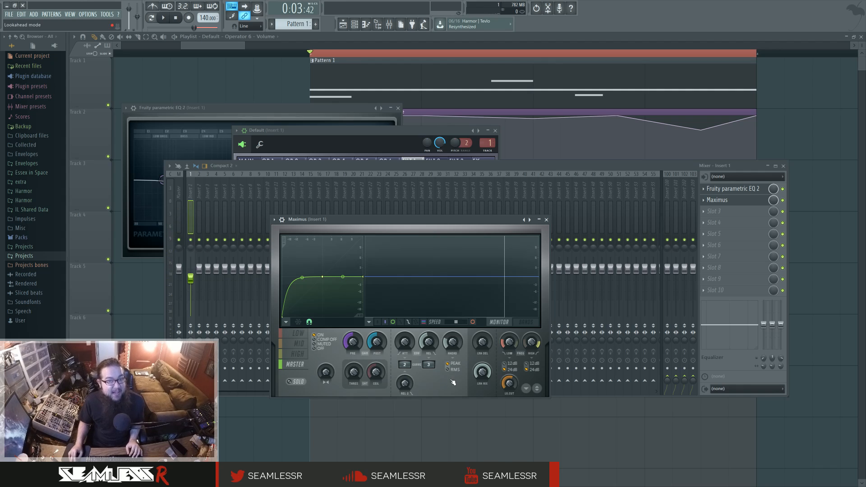
{"action": "left_click", "coordinate": [301, 354]}
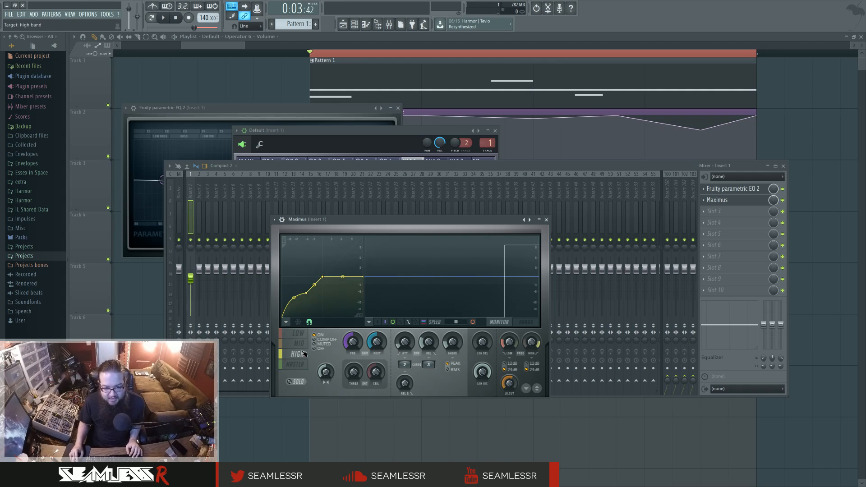
{"action": "left_click", "coordinate": [302, 344]}
{"action": "left_click", "coordinate": [302, 353]}
{"action": "left_click", "coordinate": [303, 364]}
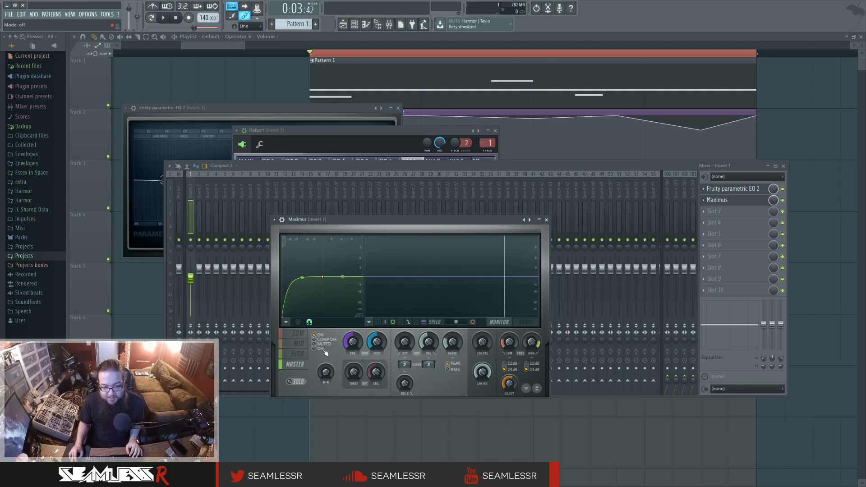
{"action": "left_click", "coordinate": [304, 344]}
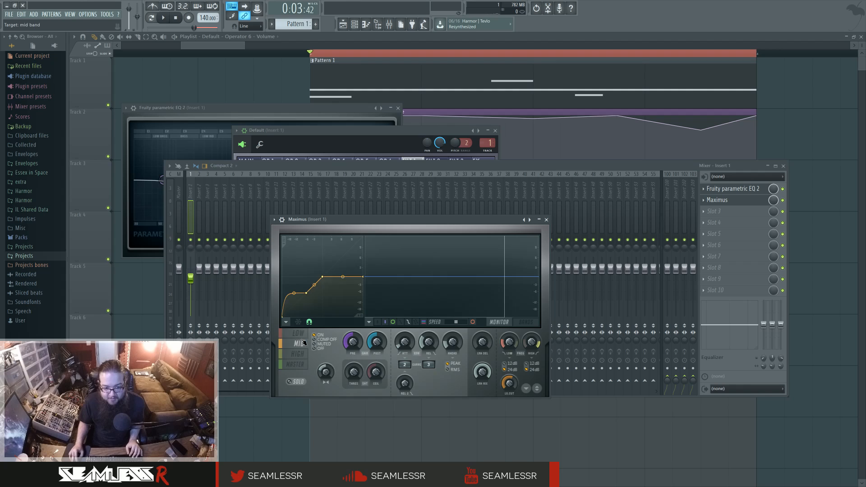
{"action": "left_click", "coordinate": [298, 353]}
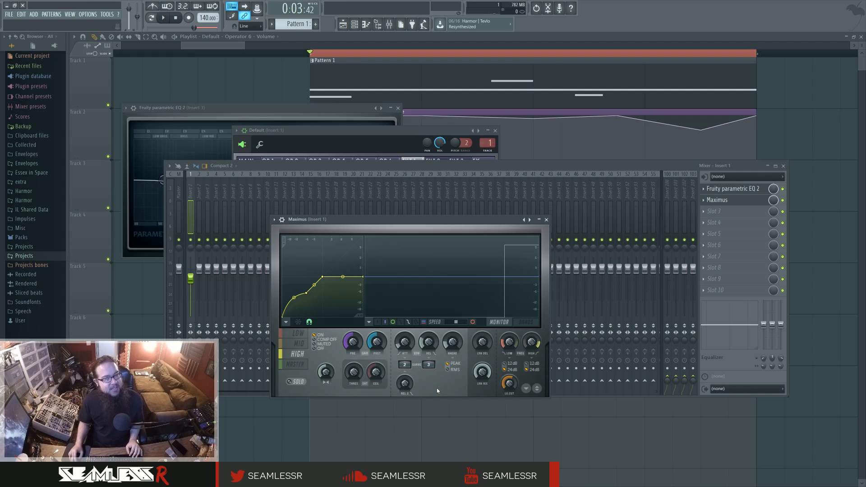
{"action": "left_click", "coordinate": [295, 366]}
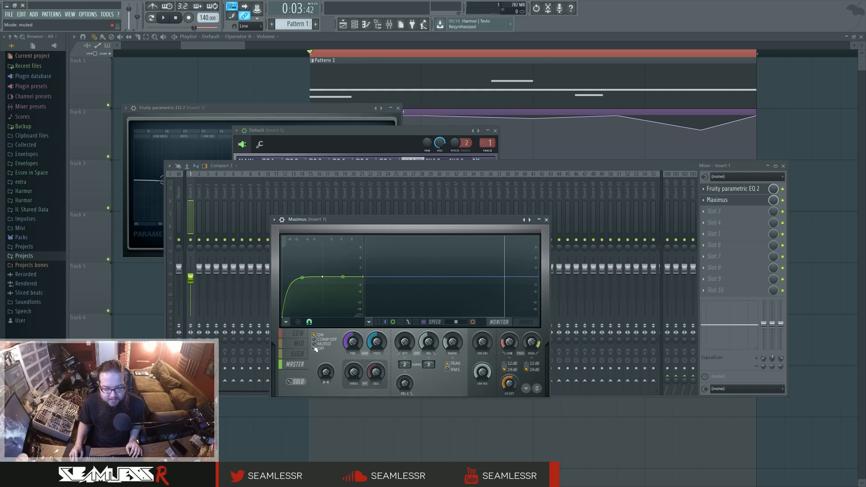
Step: Compare the low, mid and high band curves in Maximus during playback and view the frequency bands display
{"action": "left_click", "coordinate": [299, 342]}
{"action": "left_click", "coordinate": [299, 334]}
{"action": "left_click", "coordinate": [300, 343]}
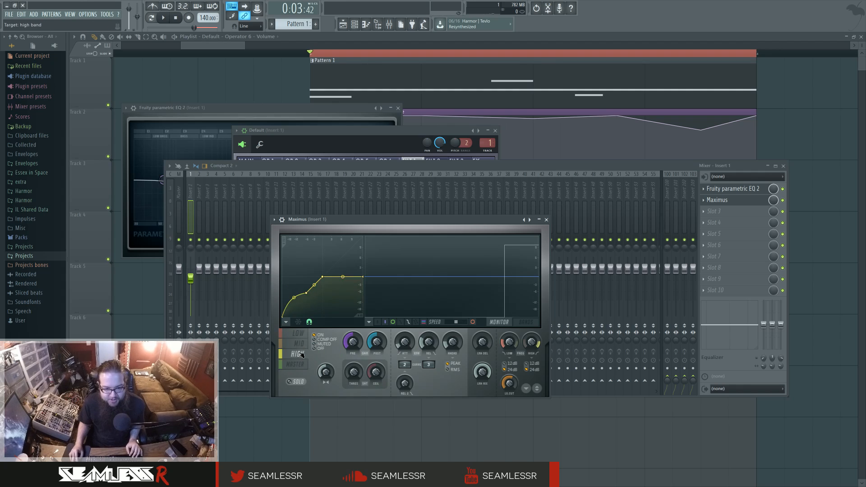
{"action": "left_click", "coordinate": [300, 335]}
{"action": "left_click", "coordinate": [300, 342]}
{"action": "key", "text": "space"}
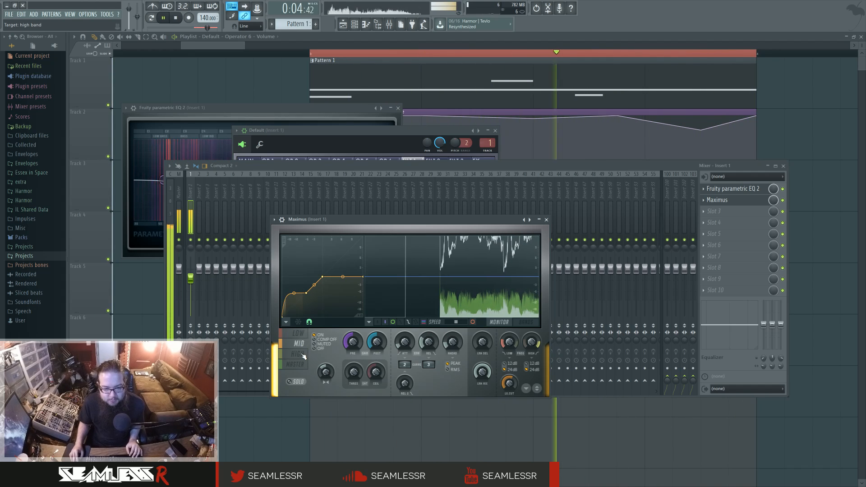
{"action": "left_click", "coordinate": [302, 355]}
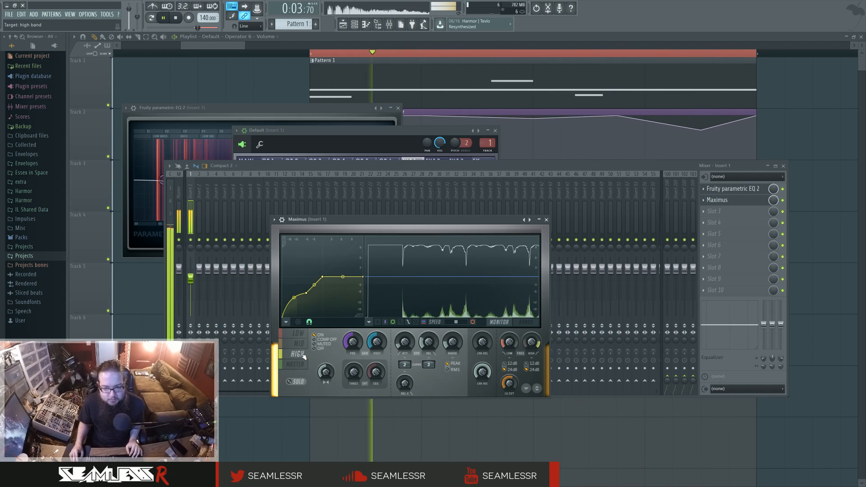
{"action": "left_click", "coordinate": [528, 322]}
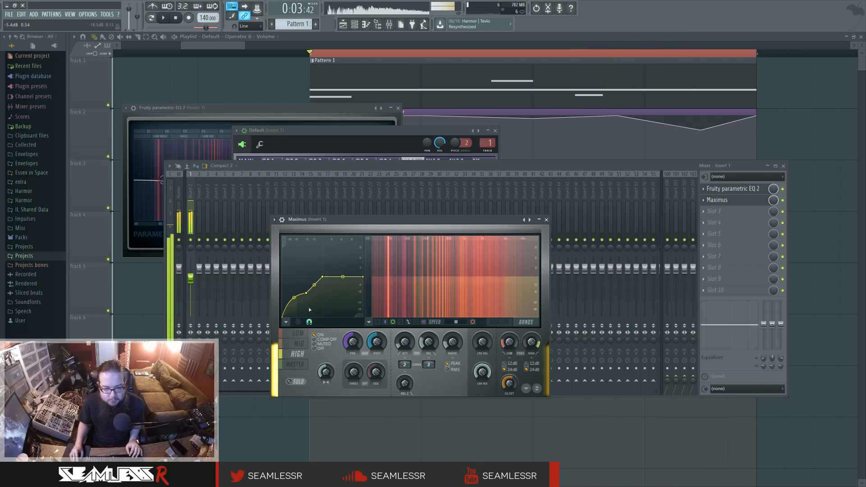
{"action": "key", "text": "space"}
Step: Return Maximus to its monitor display and set the high band's point 1 to 2 tension to about 33% during playback
{"action": "left_click", "coordinate": [498, 321]}
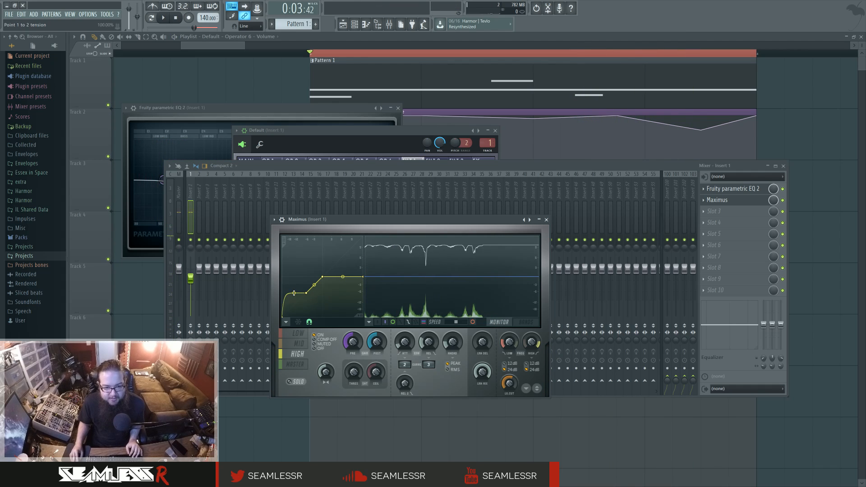
{"action": "key", "text": "space"}
{"action": "left_click_drag", "start_coordinate": [294, 293], "coordinate": [294, 295]}
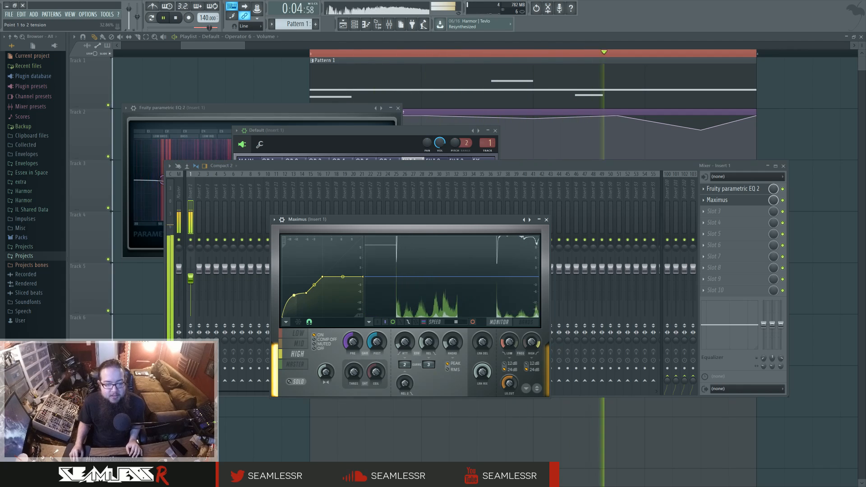
Step: Stop playback and close the Maximus and mixer windows
{"action": "key", "text": "space"}
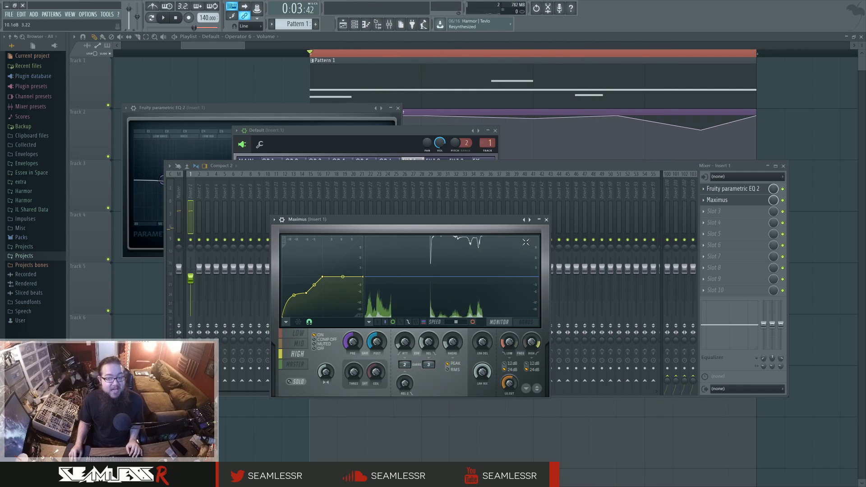
{"action": "left_click", "coordinate": [546, 220]}
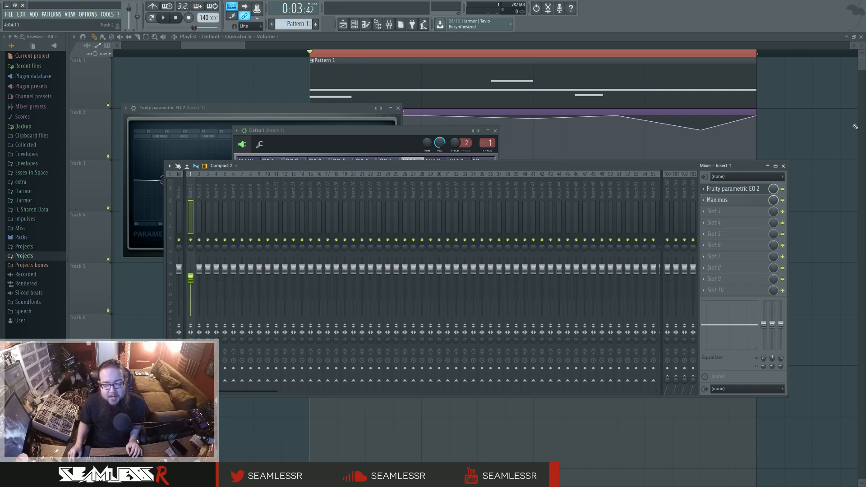
{"action": "left_click", "coordinate": [783, 166]}
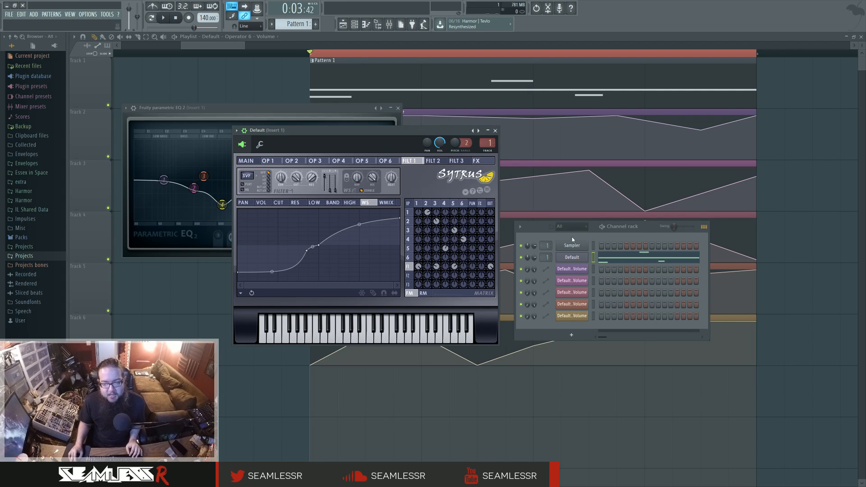
Step: View operator 3 and operator 1 from the modulation matrix in the Default channel's Sytrus
{"action": "left_click", "coordinate": [572, 257]}
{"action": "left_click", "coordinate": [571, 257]}
{"action": "left_click", "coordinate": [436, 203]}
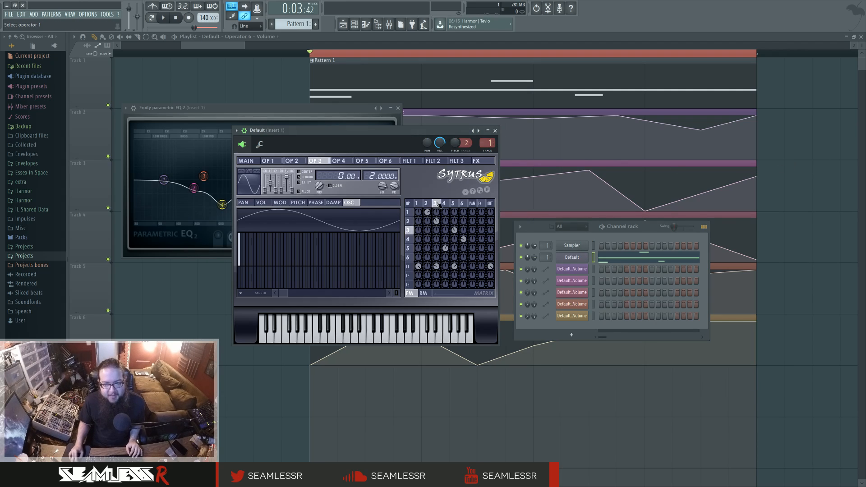
{"action": "mouse_move", "coordinate": [437, 203]}
{"action": "left_mouse_down"}
{"action": "mouse_move", "coordinate": [454, 202]}
{"action": "mouse_move", "coordinate": [423, 202]}
{"action": "left_mouse_up"}
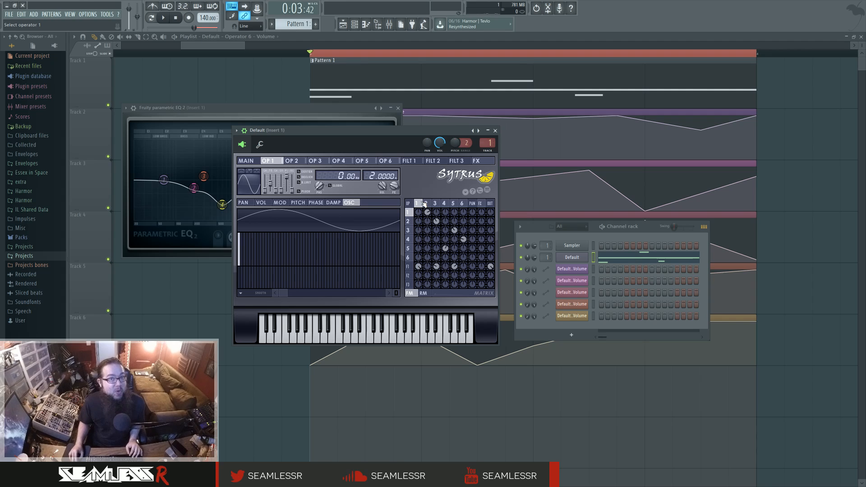
Step: Close Sytrus, Fruity Parametric EQ 2 and the channel rack to show the operator volume envelopes in the playlist
{"action": "left_click", "coordinate": [495, 130]}
{"action": "left_click", "coordinate": [398, 108]}
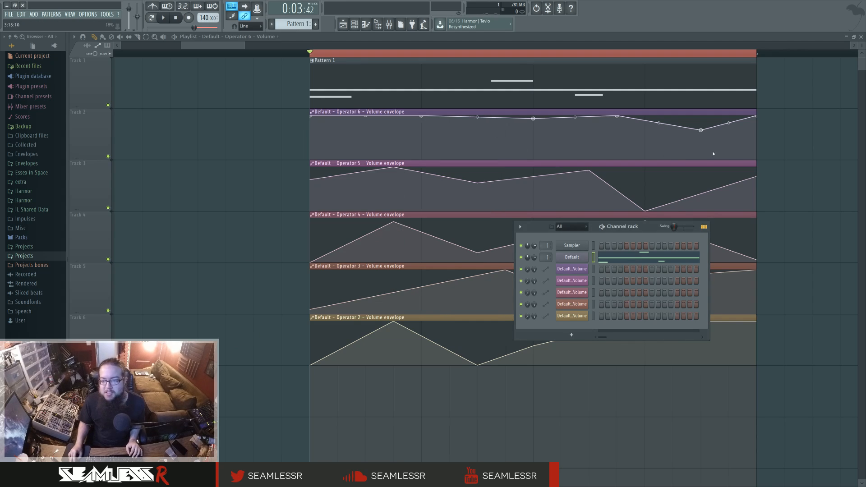
{"action": "key", "text": "F6"}
{"action": "left_click_drag", "start_coordinate": [810, 146], "coordinate": [718, 164]}
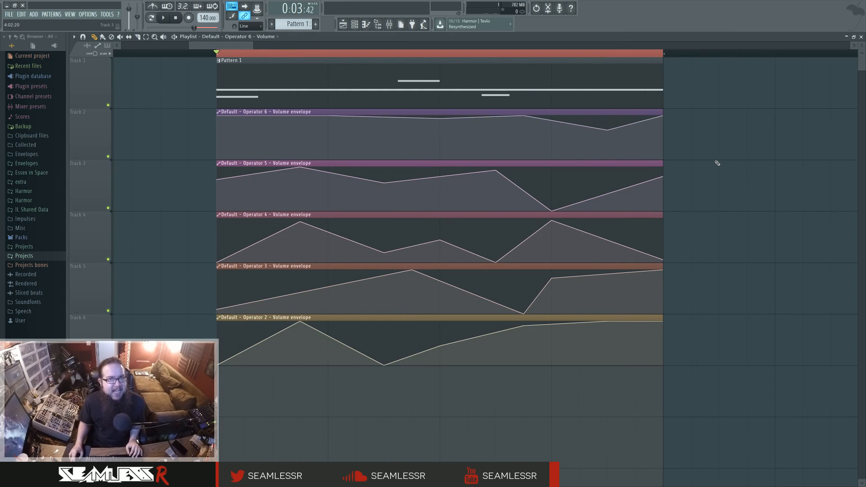